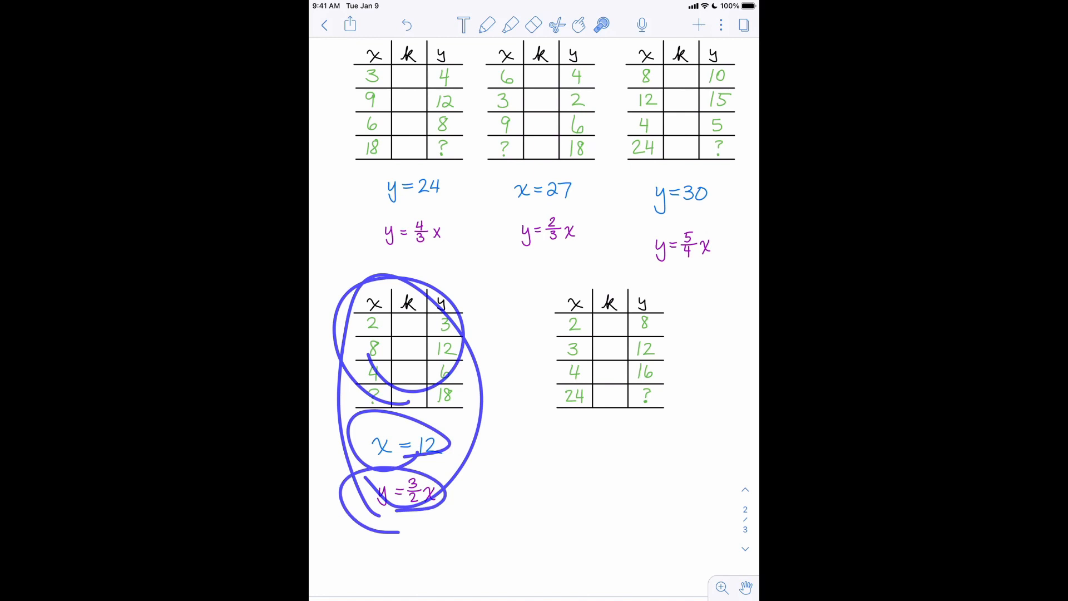
- Point out the ratio tables with their matching solutions and equations, and the empty space under the fifth table, using the laser pointer
left_click_drag(364, 223, 336, 161)
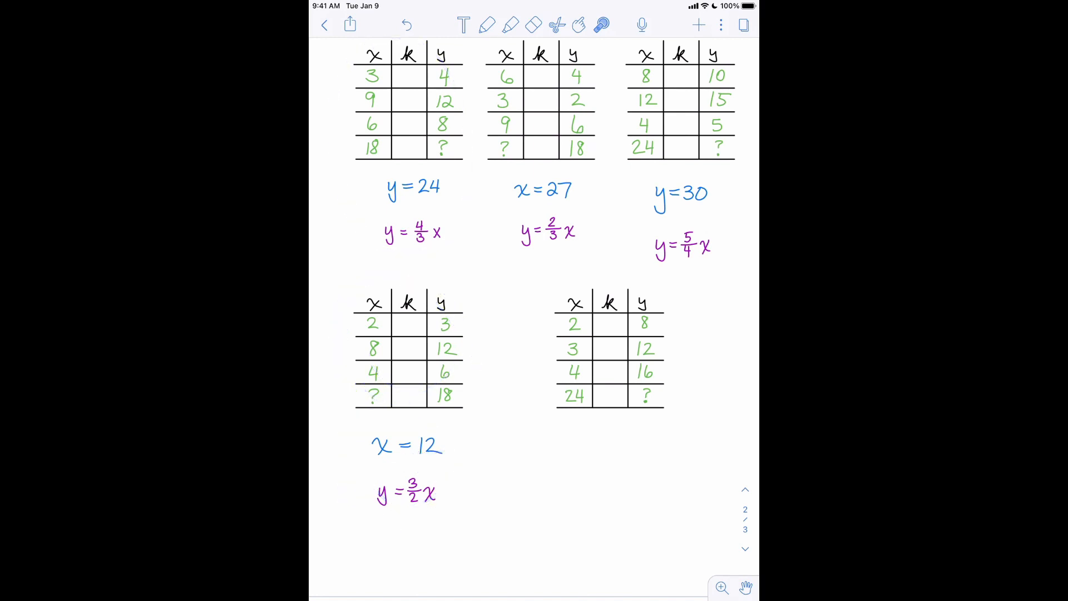
mouse_move(405, 129)
left_mouse_down()
mouse_move(378, 146)
mouse_move(423, 202)
mouse_move(450, 198)
mouse_move(444, 229)
left_mouse_up()
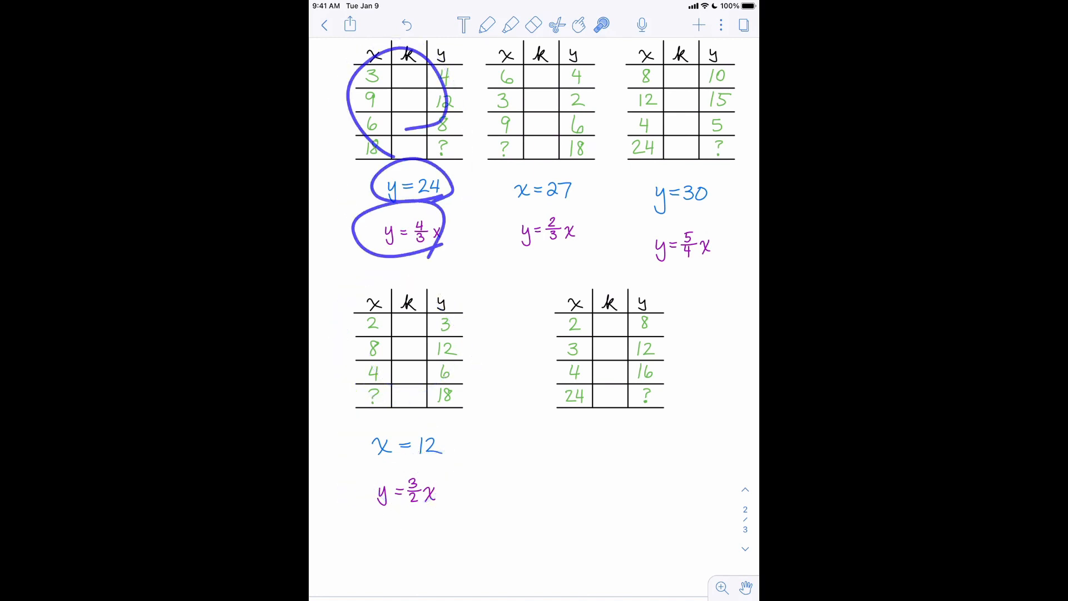
mouse_move(598, 461)
left_mouse_down()
mouse_move(693, 353)
mouse_move(618, 473)
left_mouse_up()
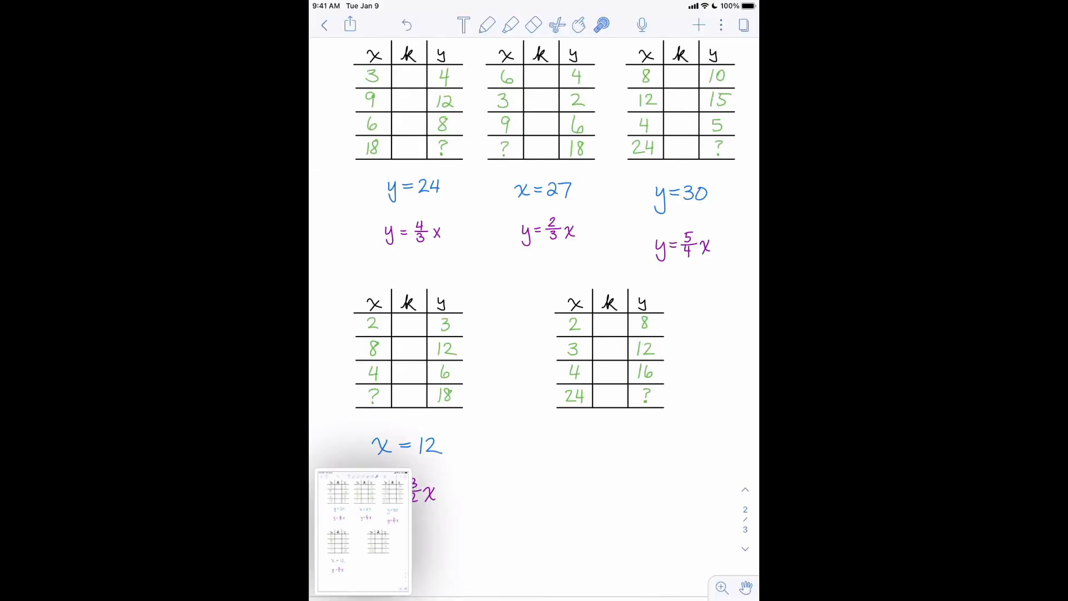
- Open the screenshot of the handwritten ratio tables page and send it to the Mac with AirDrop
left_click(363, 531)
left_click(741, 26)
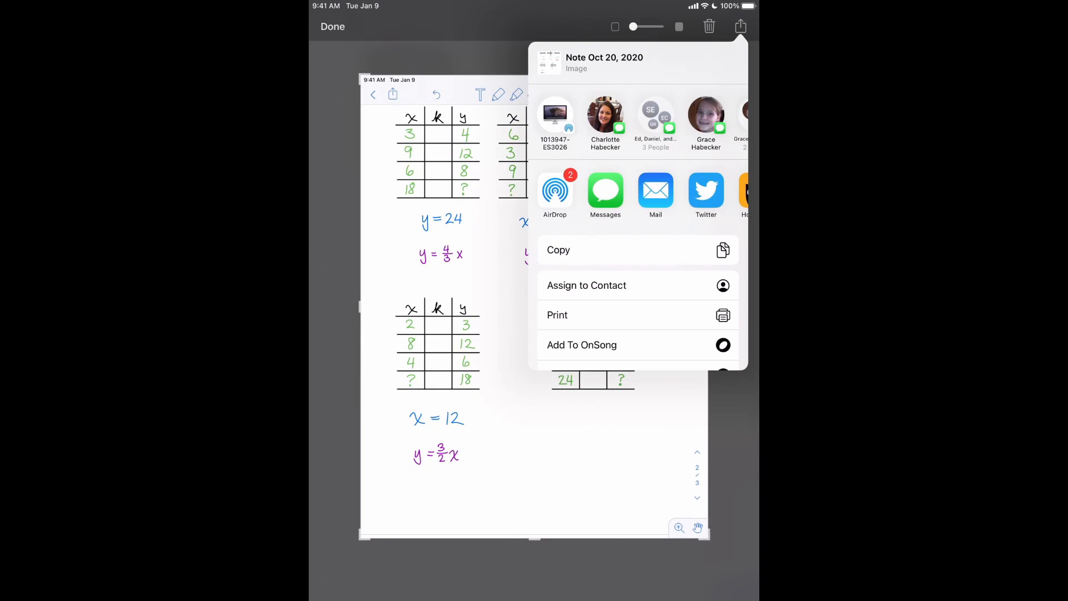
left_click(556, 115)
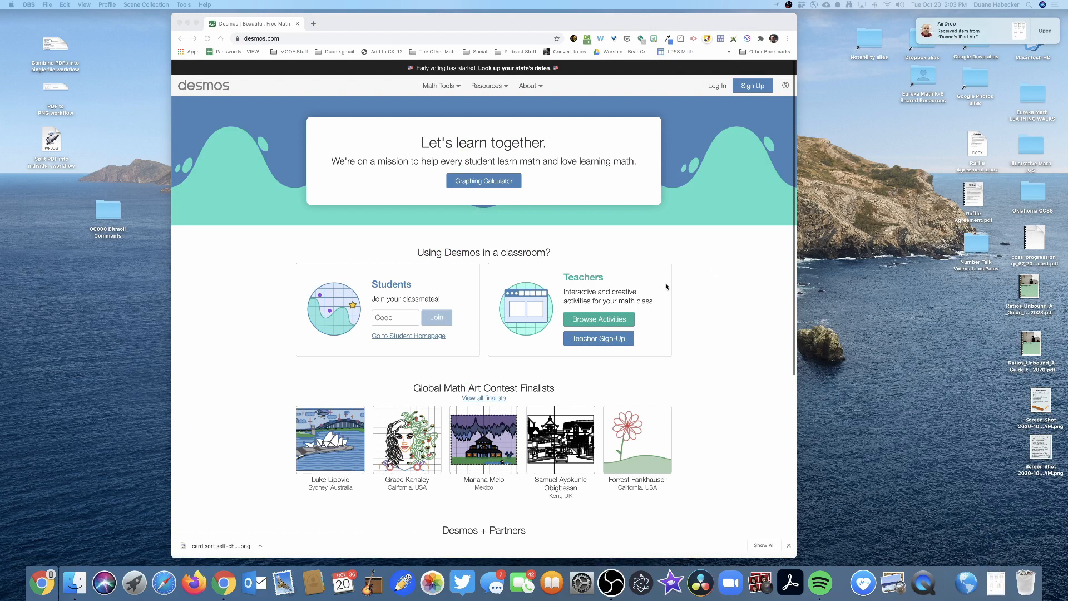
- Open the received JPEG from the Downloads folder on the Mac, close the folder window, and move the image beside the browser
left_click(996, 582)
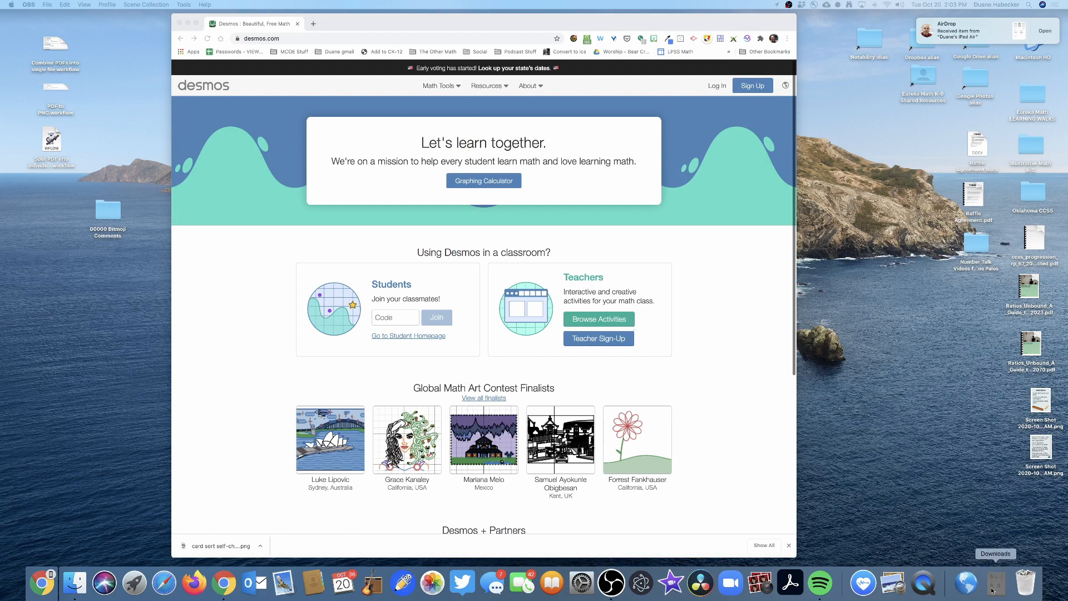
left_click(999, 522)
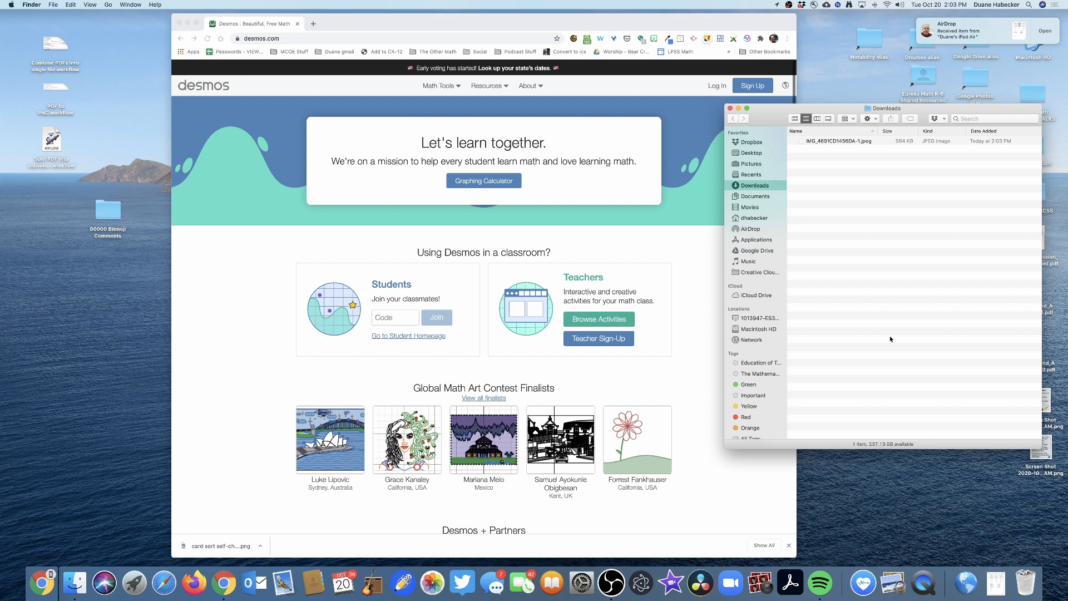
left_click_drag(797, 113, 647, 166)
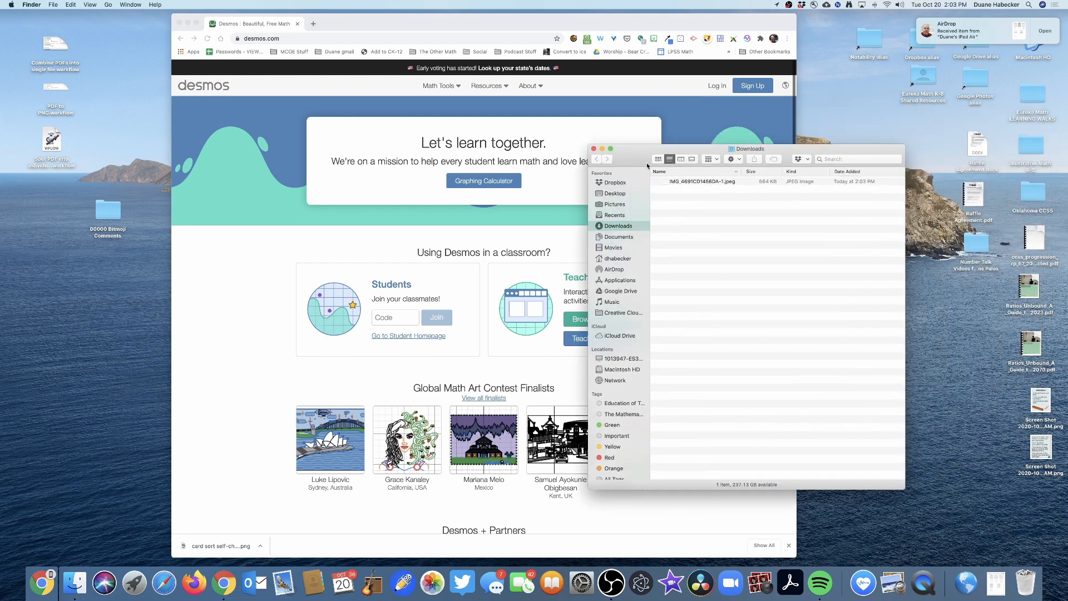
double_click(676, 181)
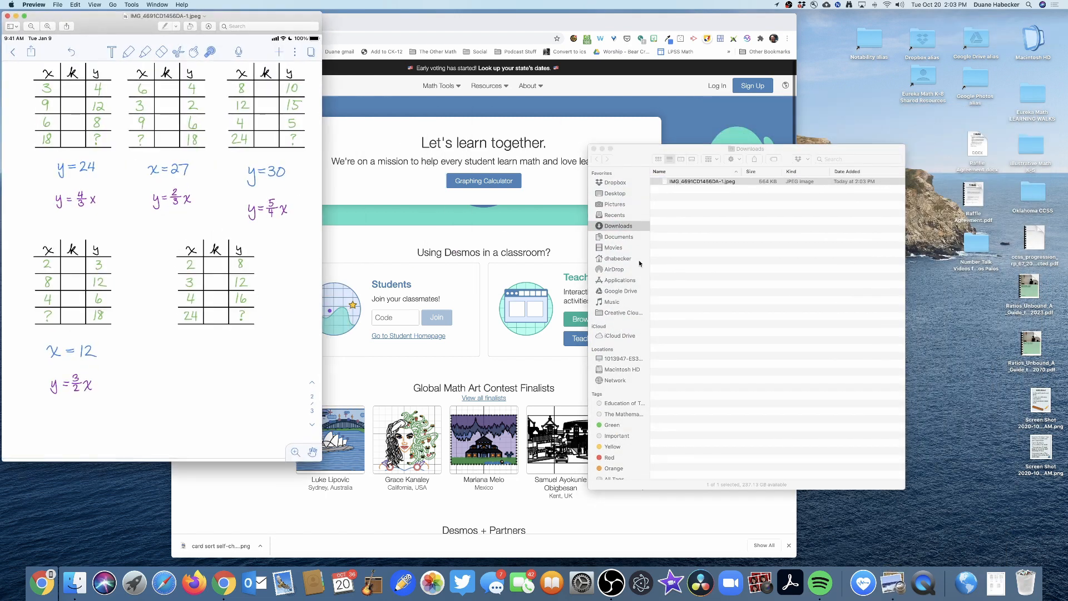
left_click(593, 149)
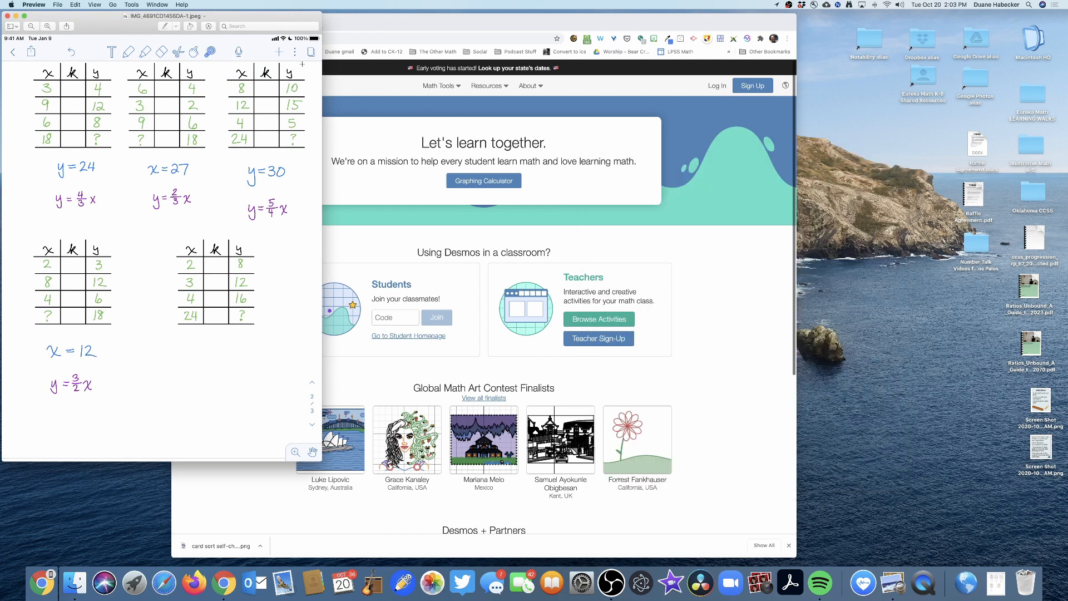
left_click_drag(104, 17, 844, 32)
- Switch to Chrome and log in to Desmos with the second listed Google account
left_click(456, 28)
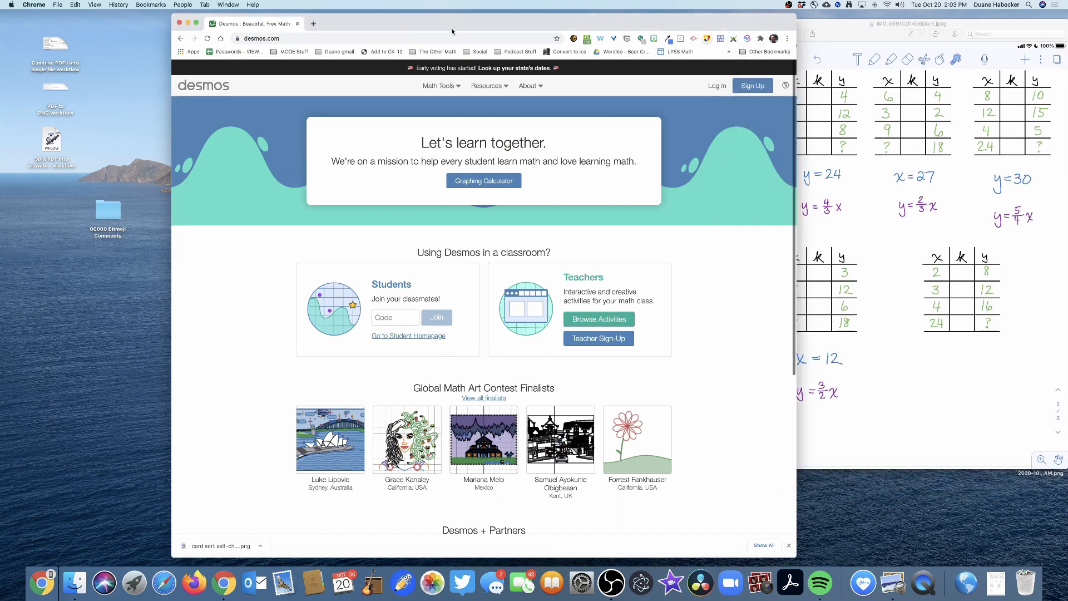
left_click(718, 85)
left_click(493, 122)
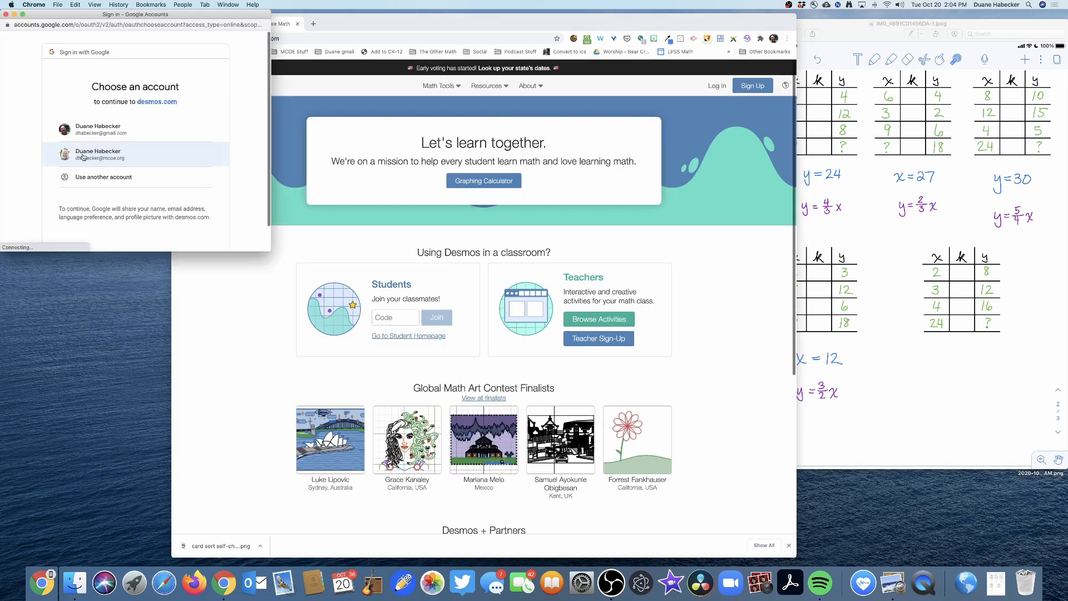
left_click(82, 156)
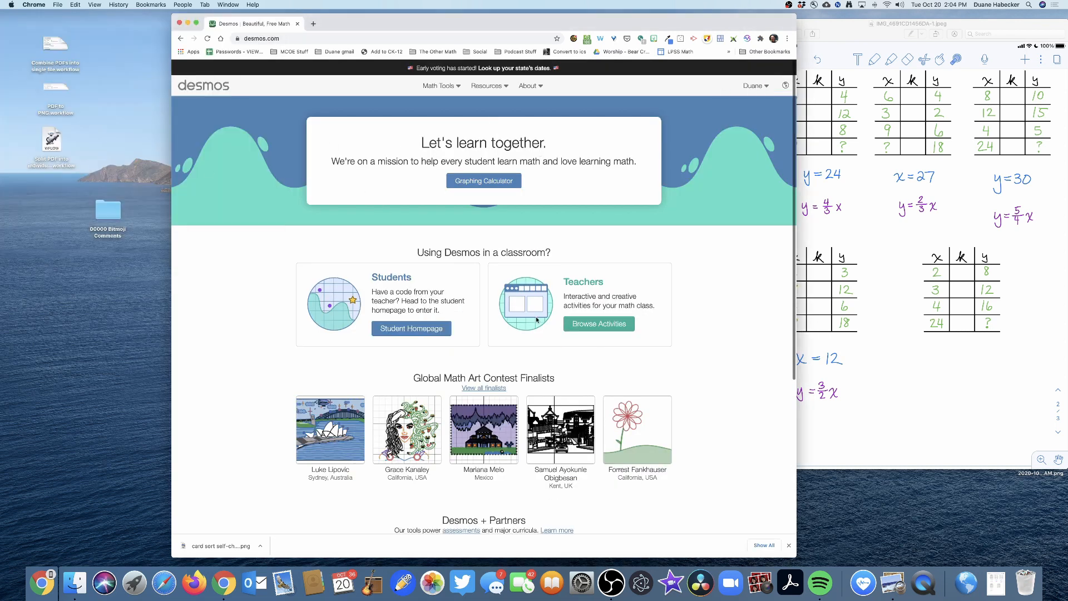
- Create a custom teacher activity titled "Creating a Card Sort DEMO" with link sharing
left_click(590, 325)
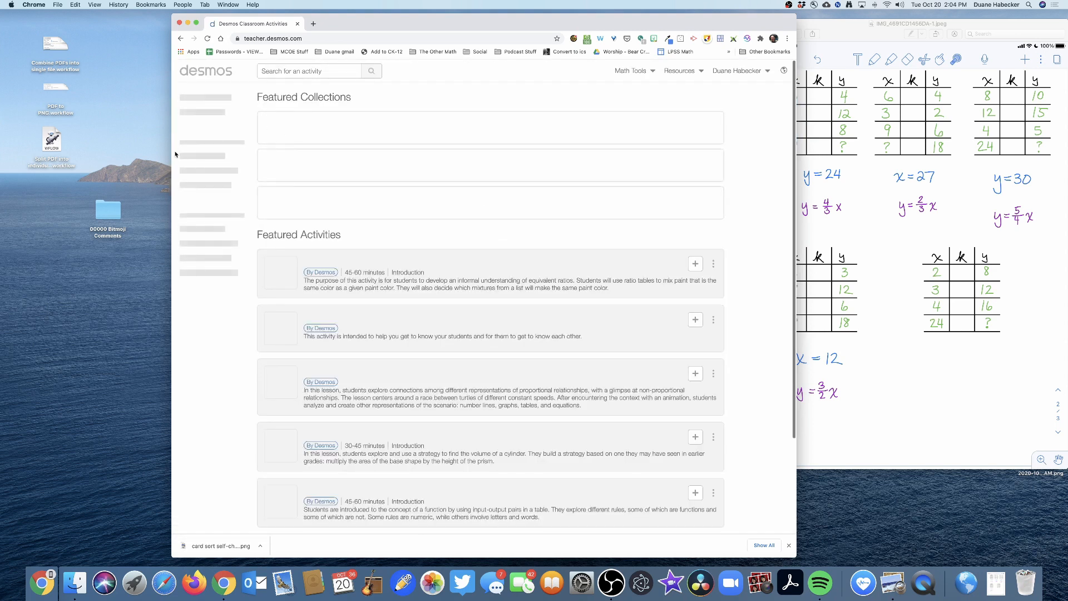
left_click(199, 229)
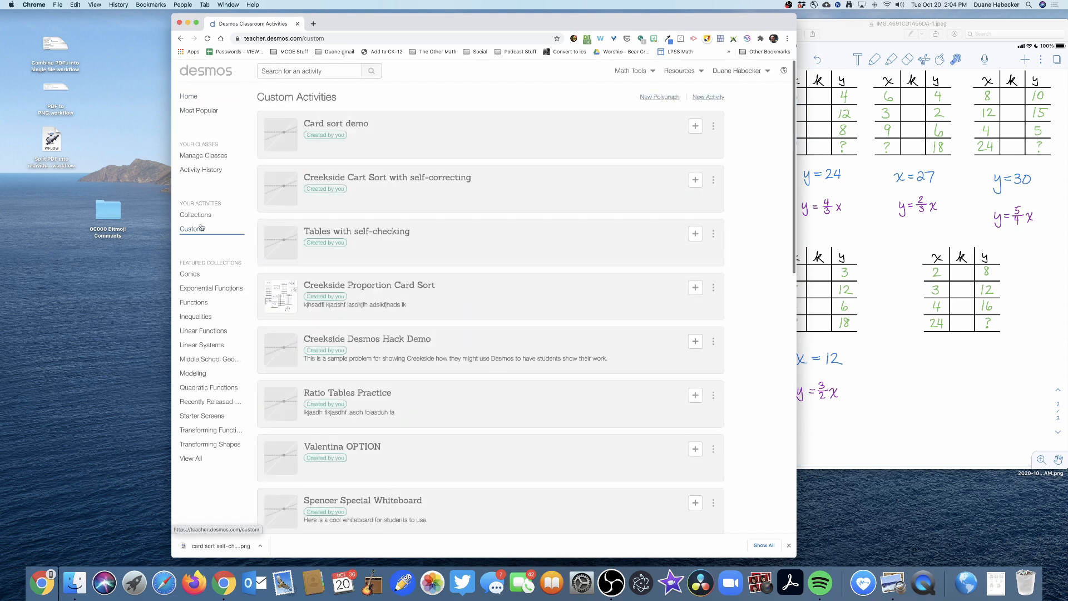
left_click(709, 97)
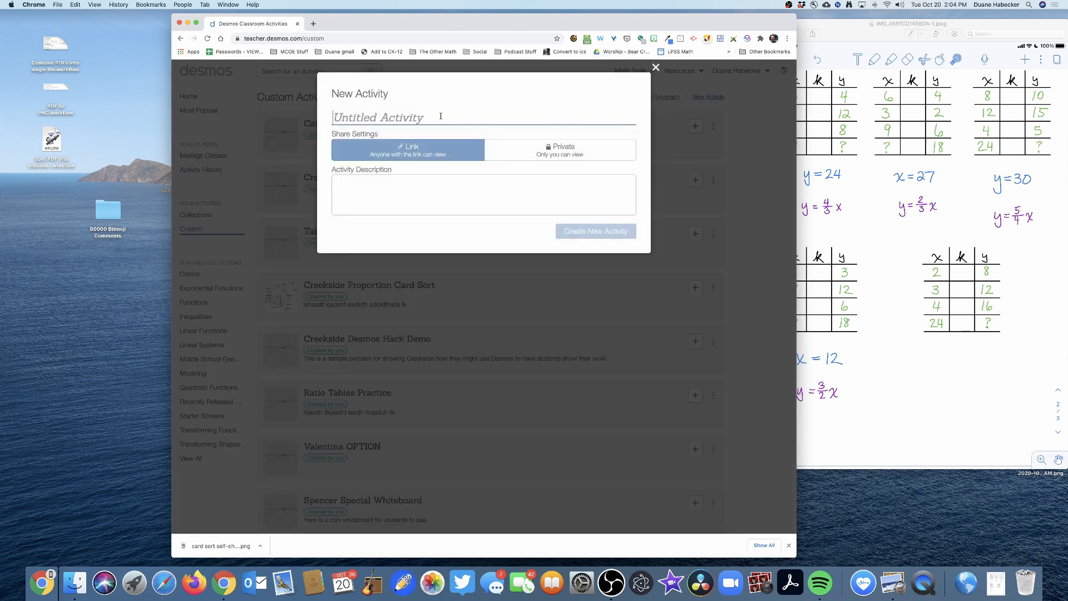
type("Creati")
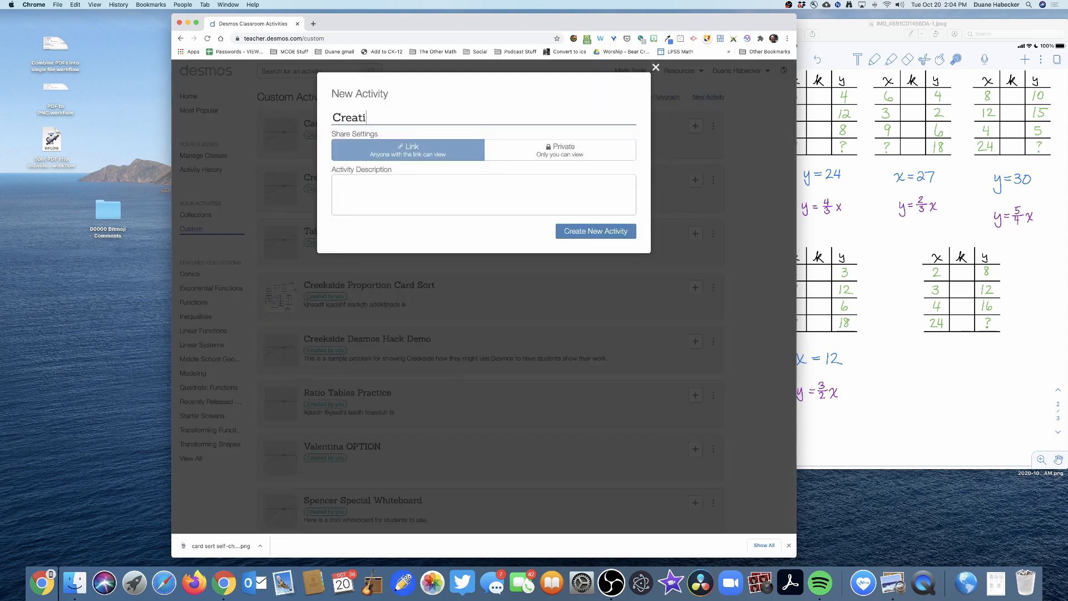
type("ng a Card Sort DEMO")
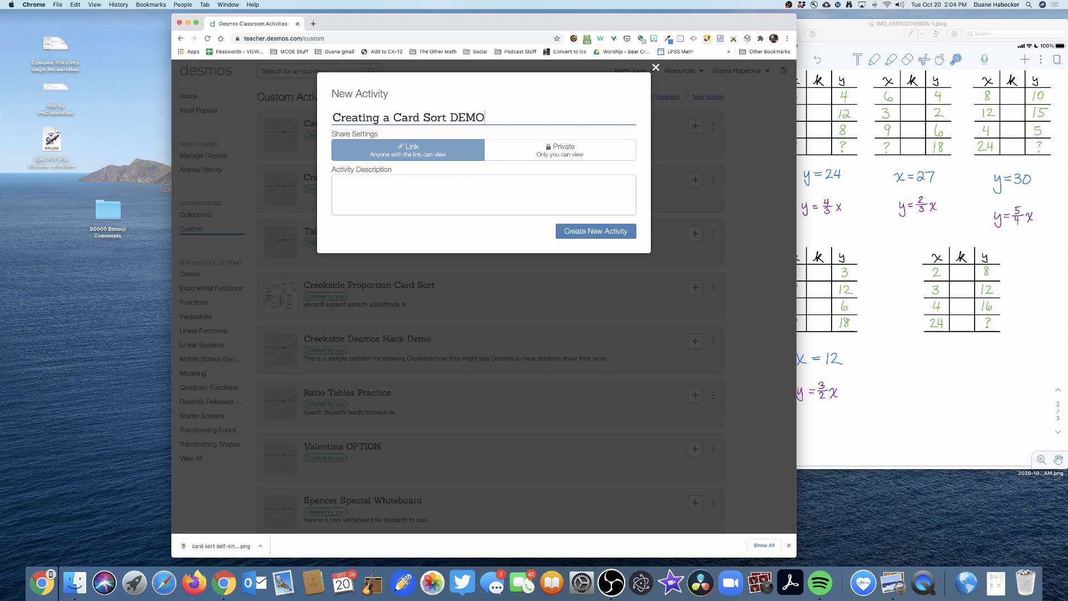
left_click(593, 230)
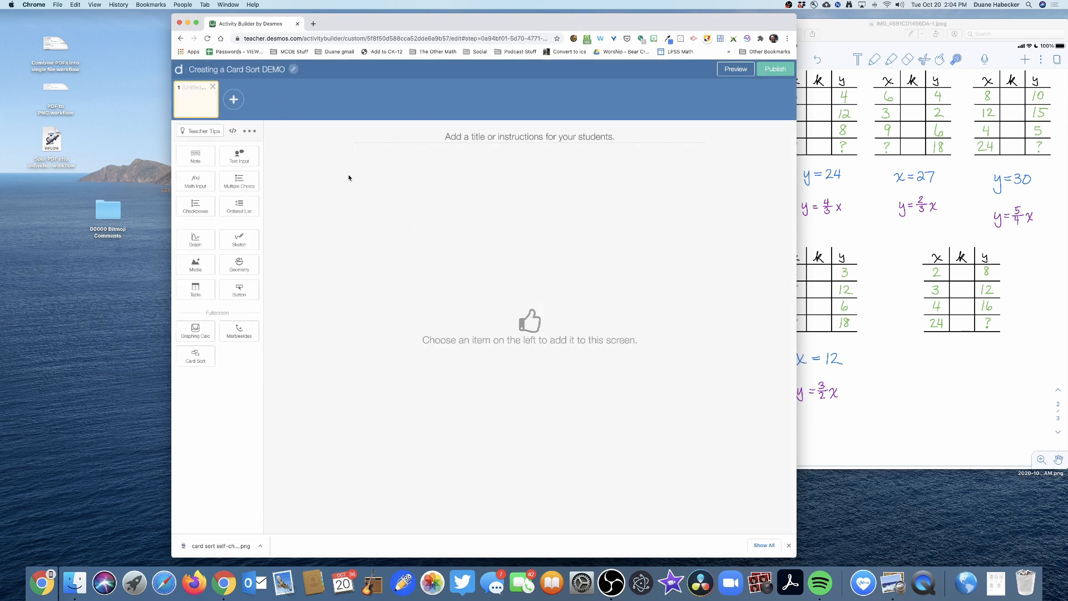
- Add a Card Sort to the activity's first screen and arrange the browser and image windows side by side
left_click(194, 363)
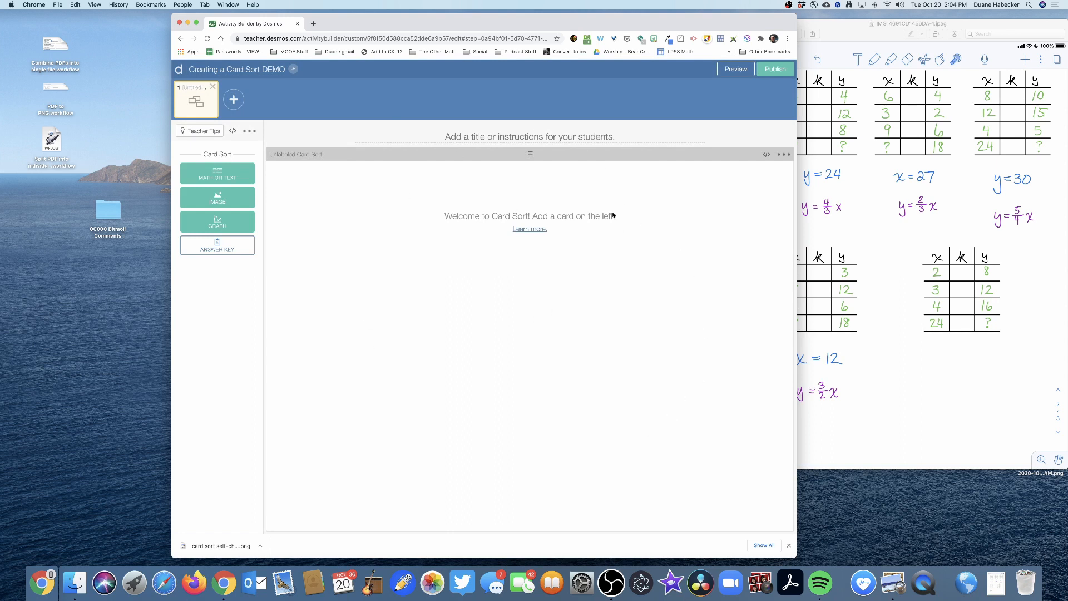
left_click_drag(623, 29, 509, 31)
left_click_drag(807, 23, 685, 34)
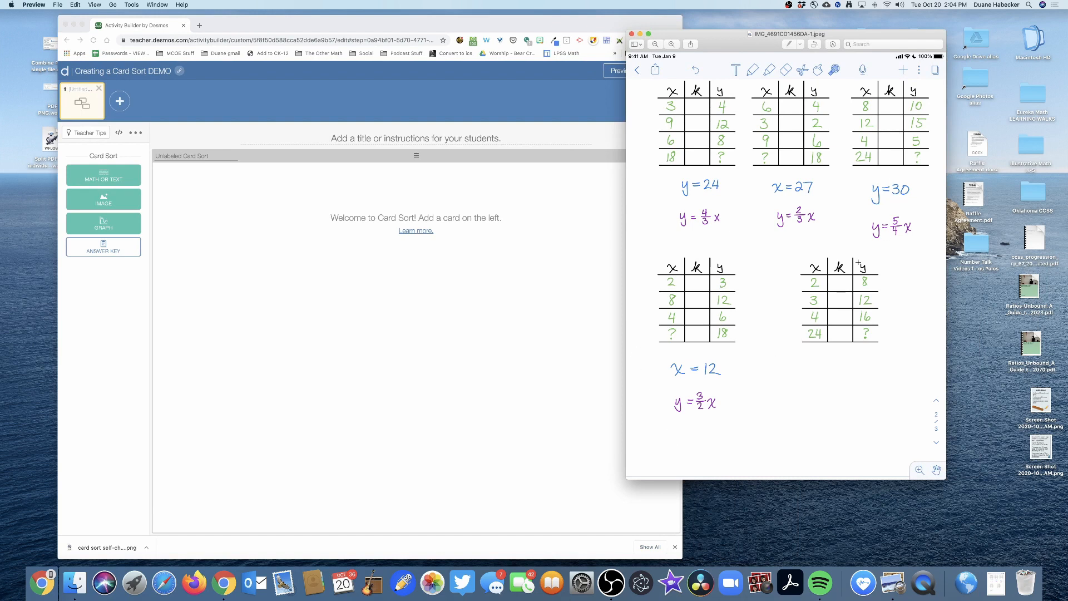
left_click_drag(713, 38, 811, 31)
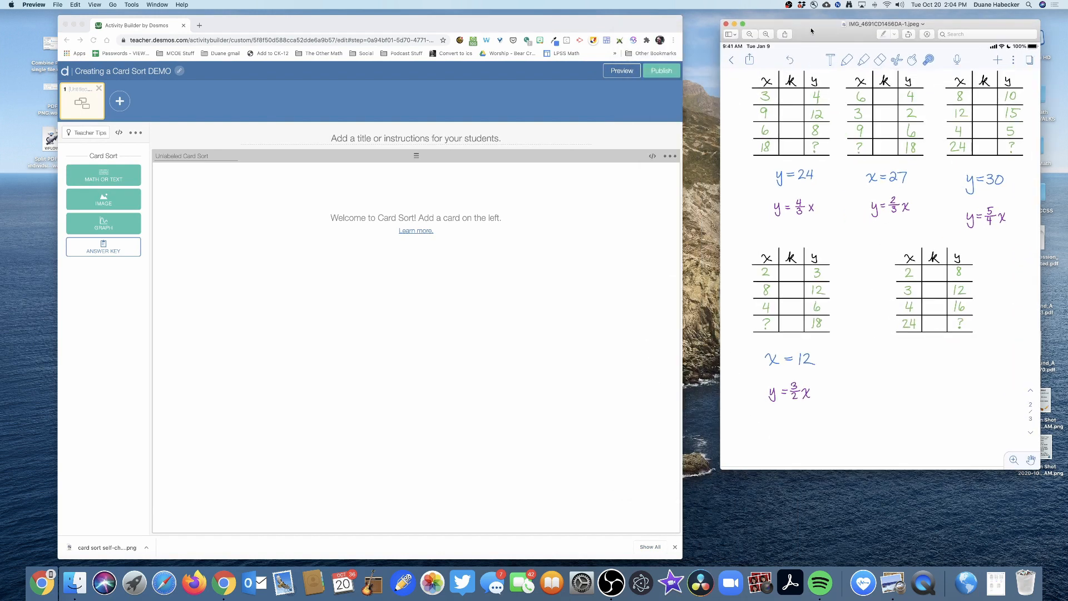
left_click_drag(568, 27, 587, 24)
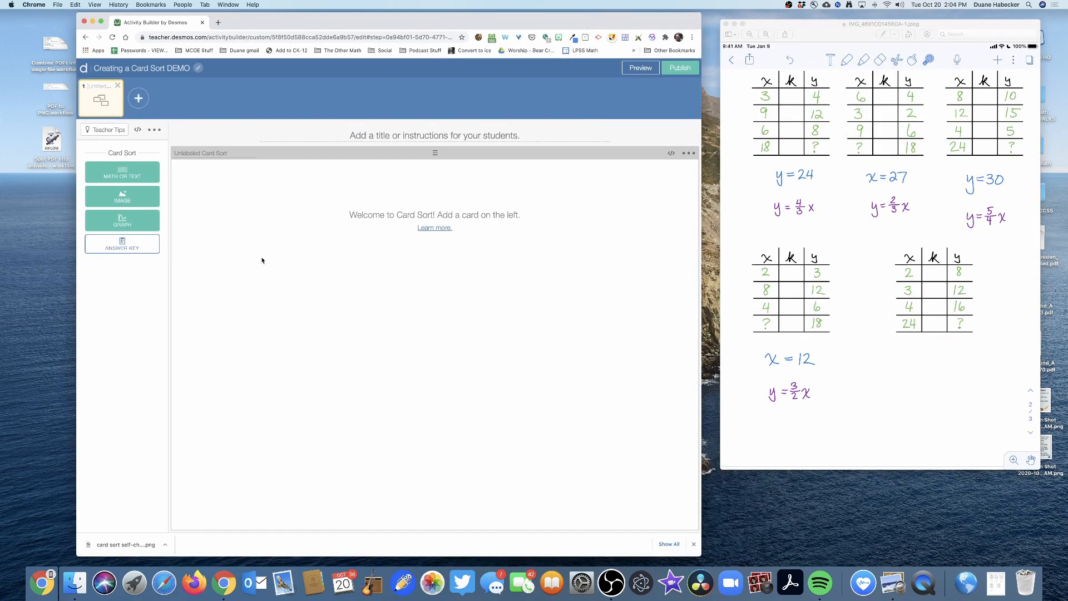
- Add 13 empty image cards to the card sort
left_click(123, 194)
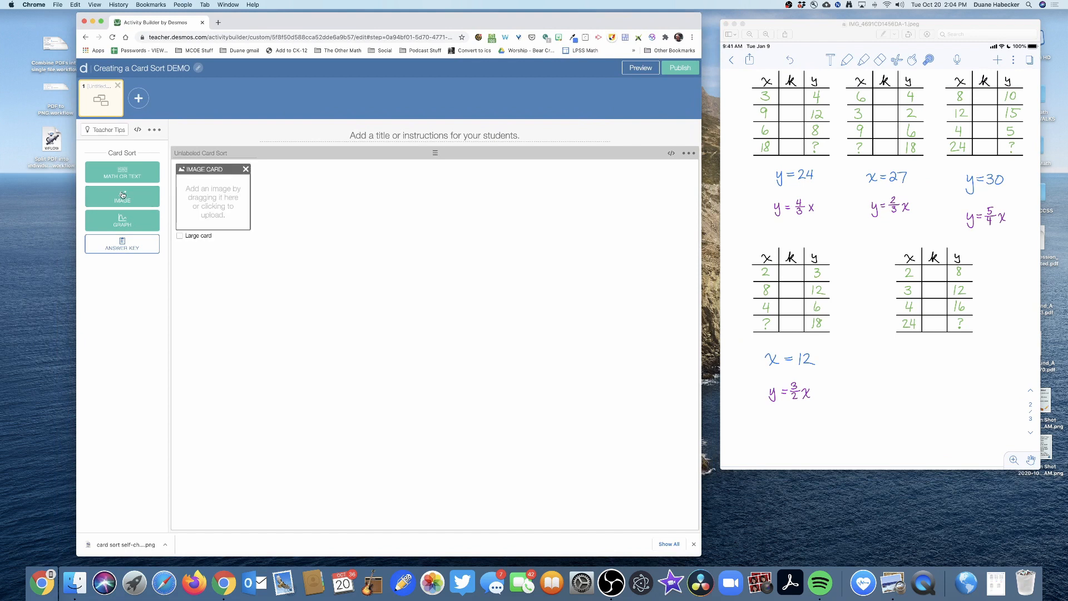
left_click(122, 195)
left_click(122, 195)
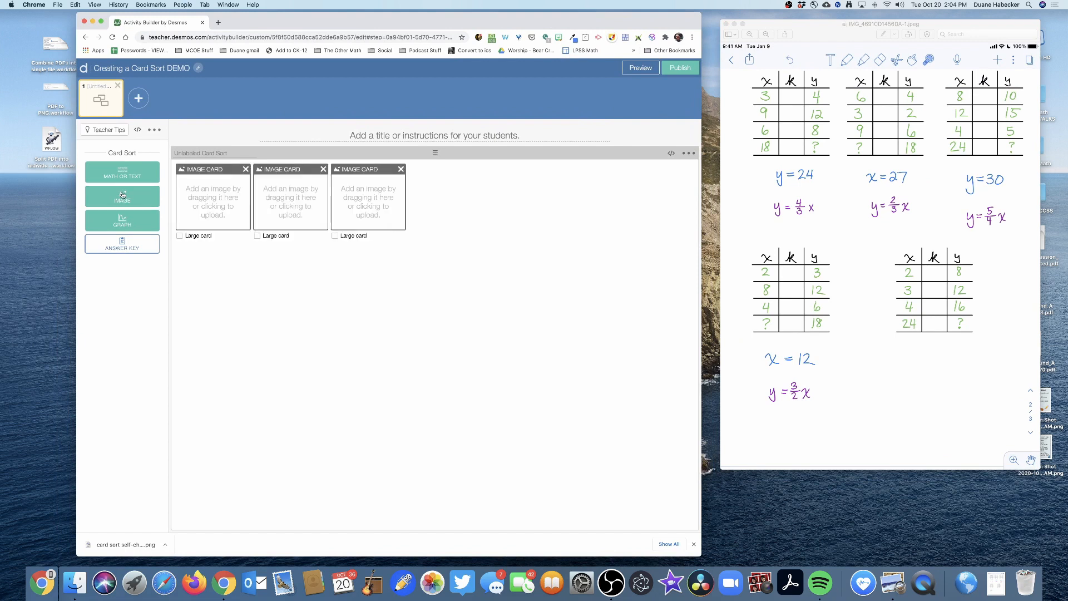
left_click(122, 195)
left_click(123, 194)
left_click(123, 195)
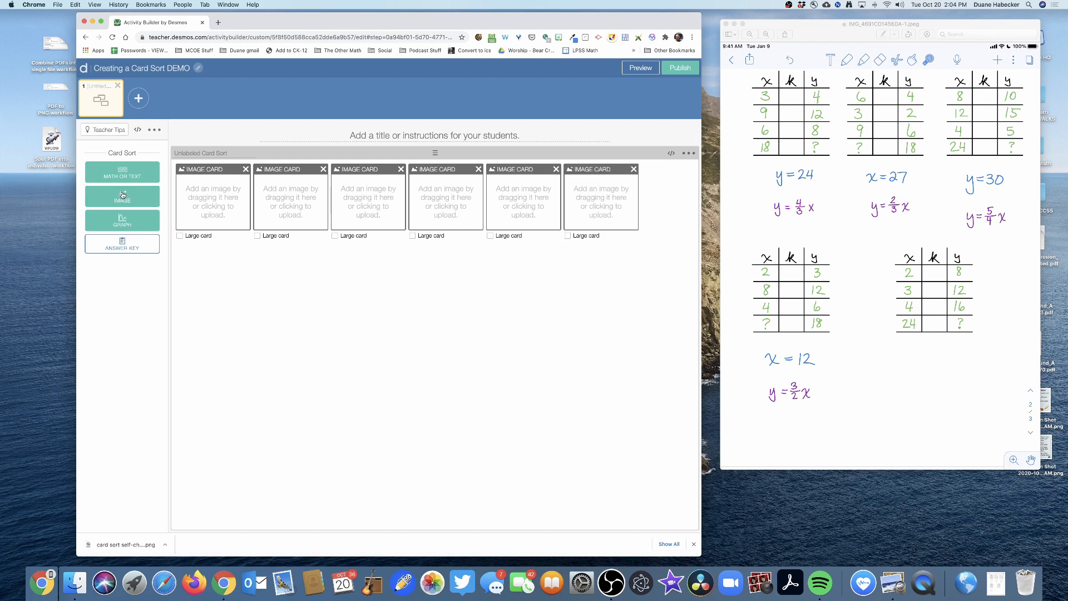
left_click(122, 195)
left_click(123, 195)
left_click(122, 195)
left_click(122, 195)
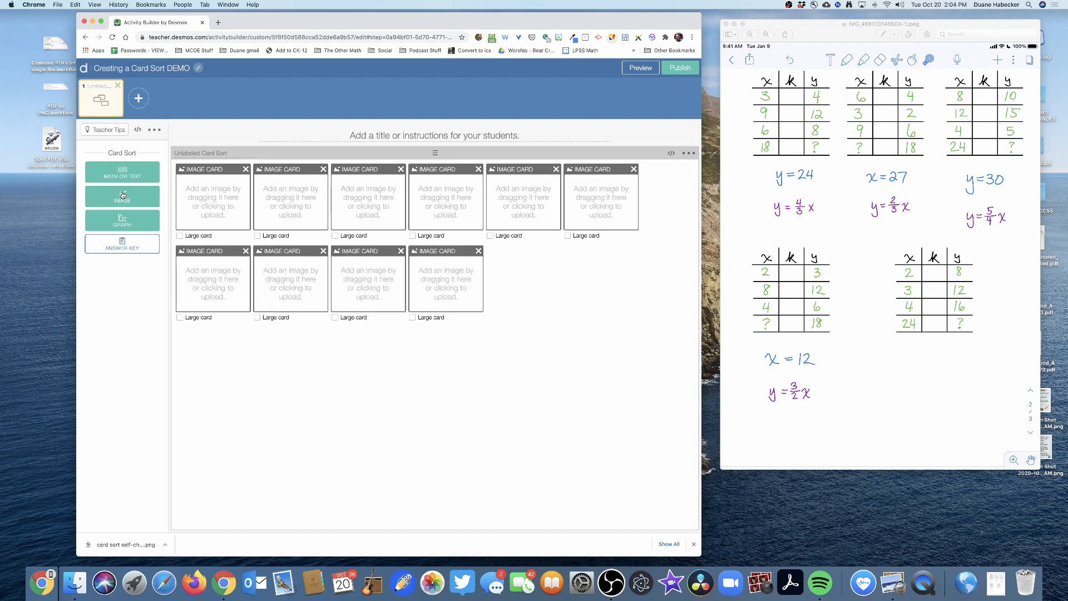
left_click(123, 195)
left_click(123, 195)
left_click(123, 194)
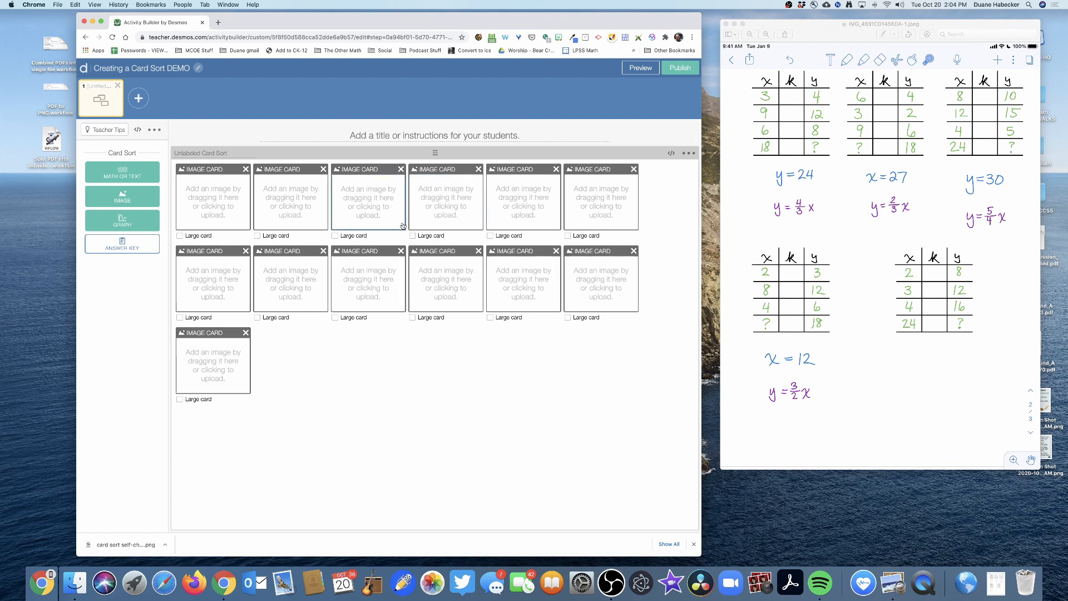
- Move the image window over the browser and capture a separate area screenshot of each of the five ratio tables
left_click_drag(825, 25, 533, 32)
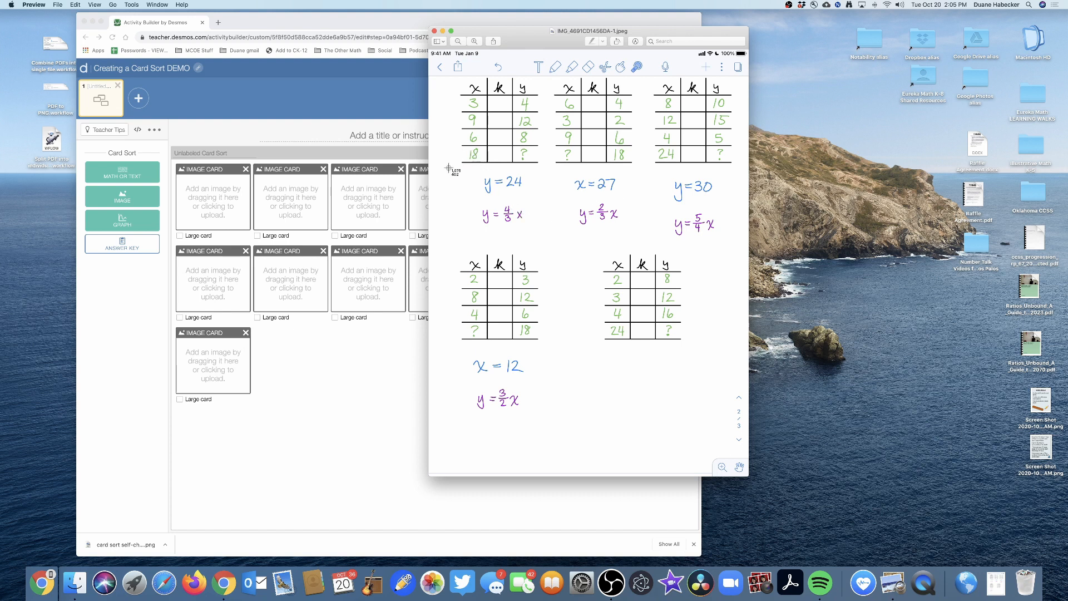
left_click_drag(452, 167, 550, 69)
key("super+shift+4")
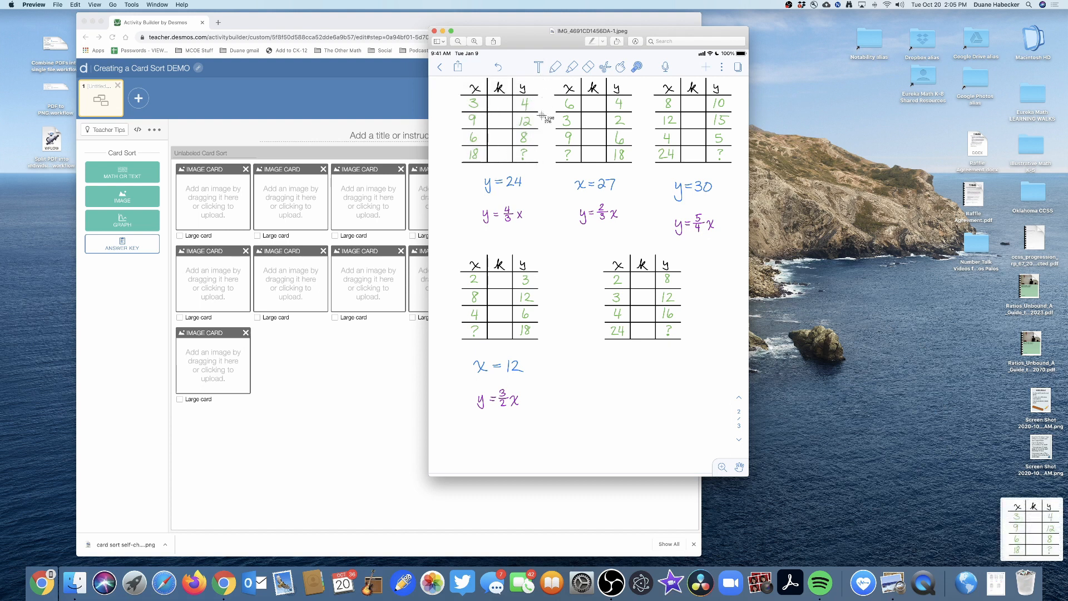
left_click_drag(551, 166, 635, 76)
key("super+shift+4")
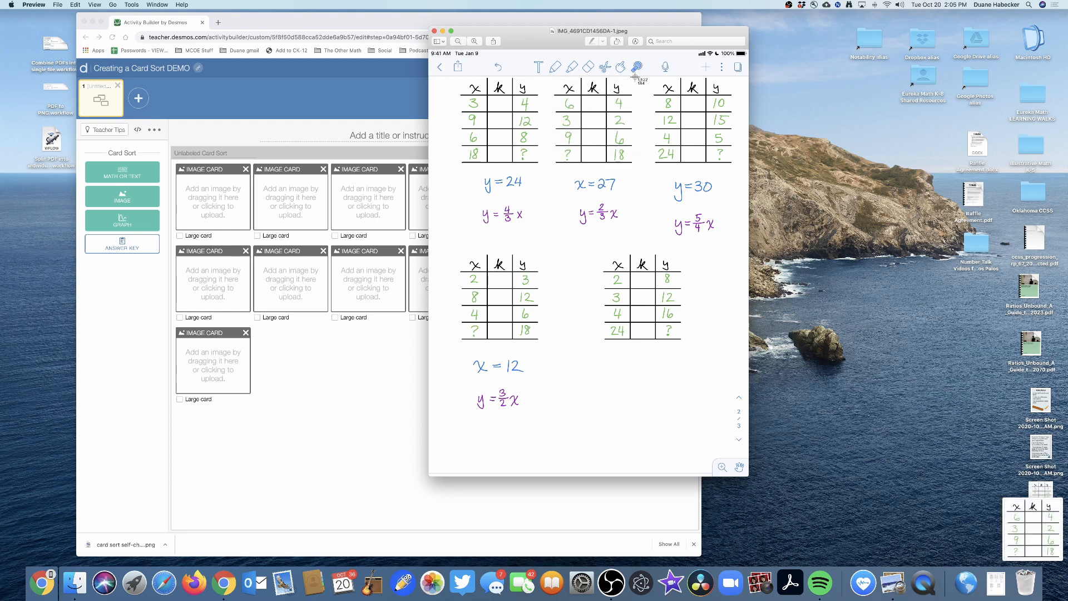
left_click_drag(653, 164, 732, 76)
key("super+shift+4")
left_click_drag(459, 340, 540, 251)
key("super+shift+4")
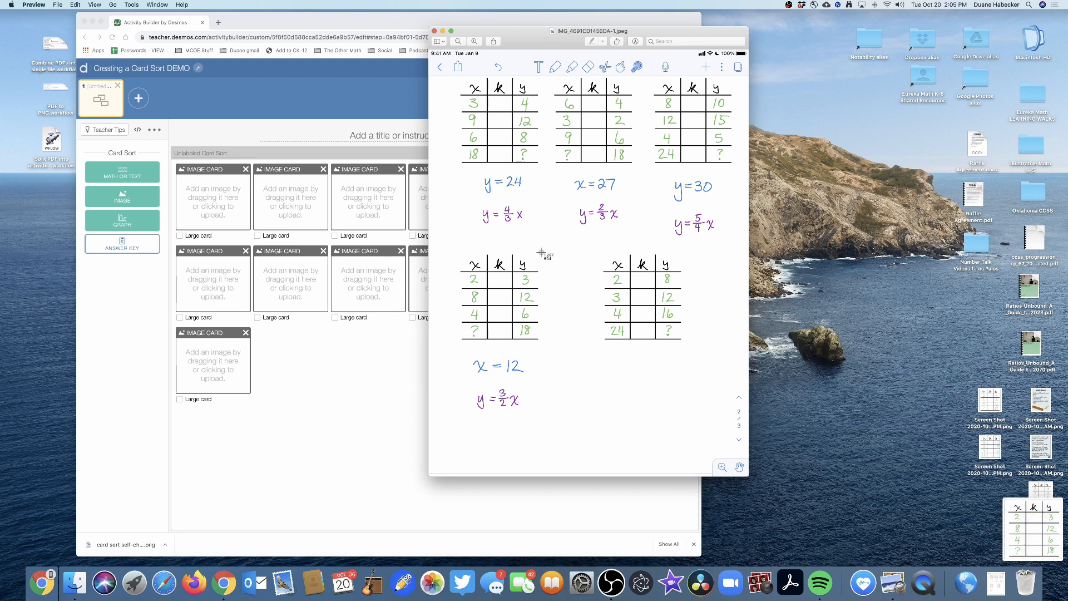
left_click_drag(601, 342, 698, 245)
- Capture separate area screenshots of the blue solutions y=24, x=27, y=30 and x=12
key("super+shift+4")
left_click_drag(480, 173, 711, 193)
key("super+shift+4")
- Capture separate area screenshots of the purple equations y=4/3x, y=2/3x, y=5/4x and y=3/2x, and close the image
key("super+shift+4")
key("super+shift+4")
left_click_drag(469, 354, 531, 375)
key("super+shift+4")
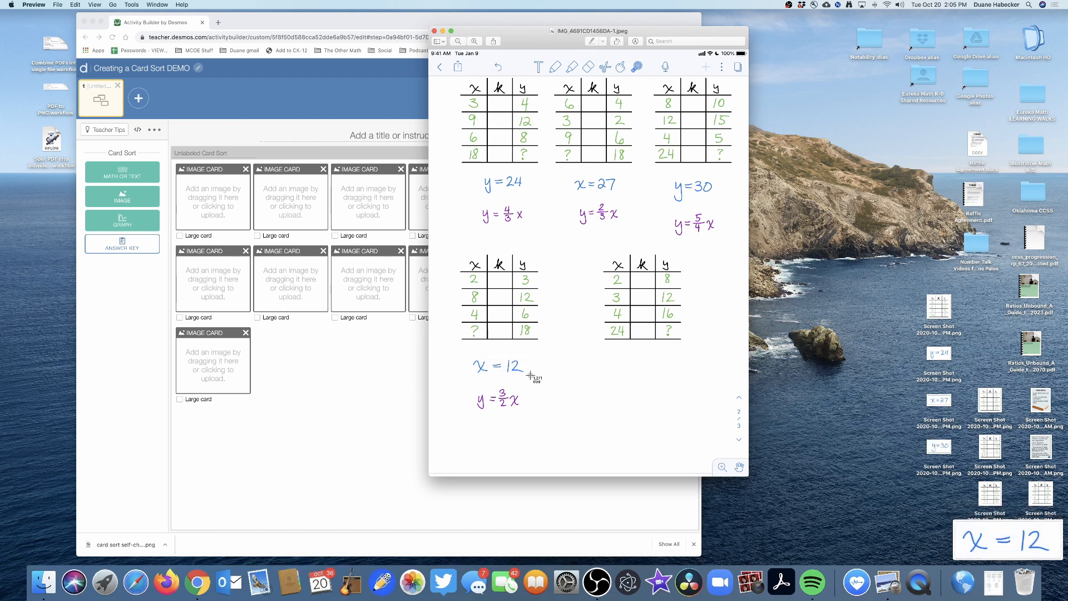
left_click_drag(474, 201, 531, 228)
key("super+shift+4")
left_click_drag(572, 199, 722, 243)
key("super+shift+4")
key("super+shift+4")
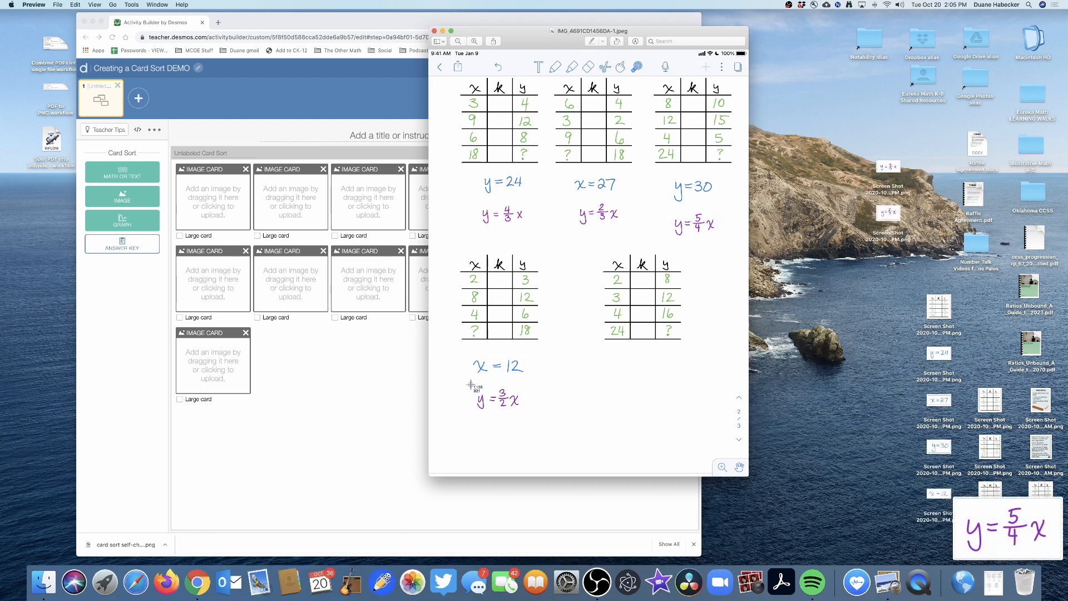
left_click_drag(471, 384, 536, 422)
left_click(434, 31)
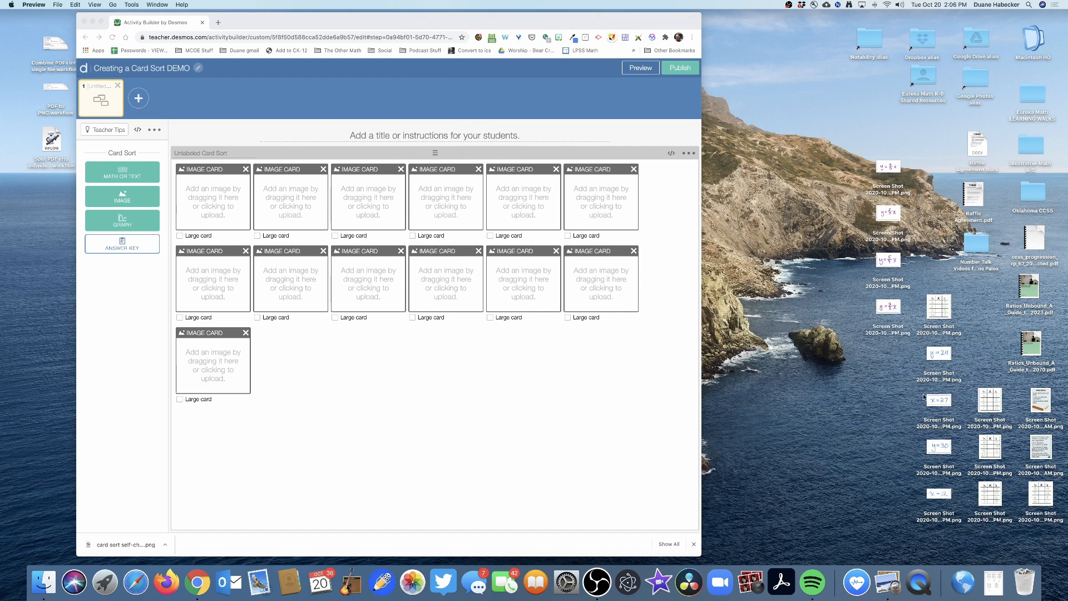
- Upload the five ratio table screenshots from the desktop into the first five empty image cards
left_click(359, 410)
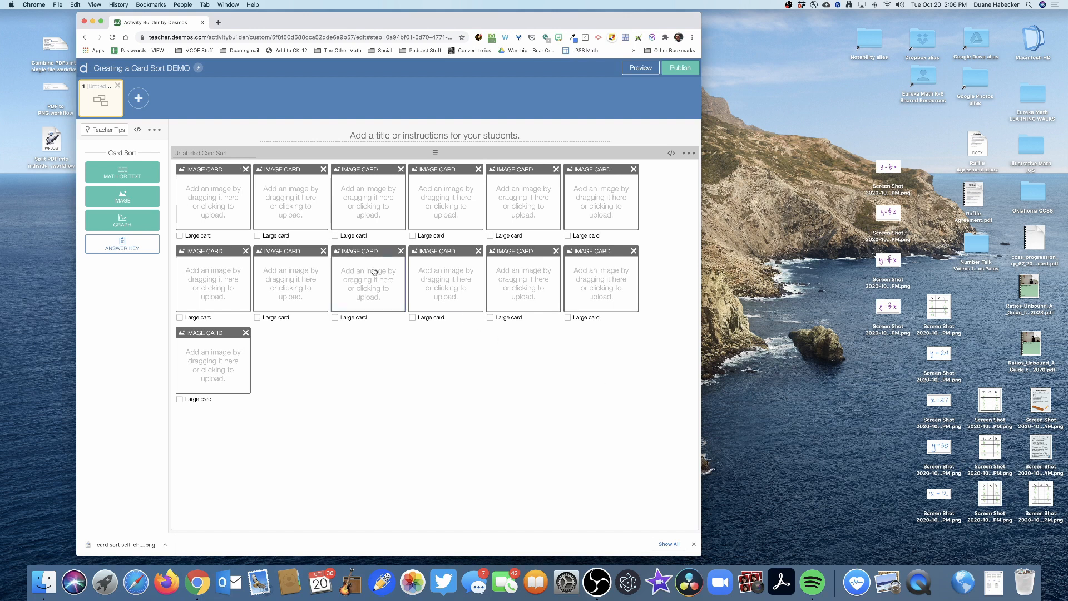
left_click_drag(1052, 498, 236, 198)
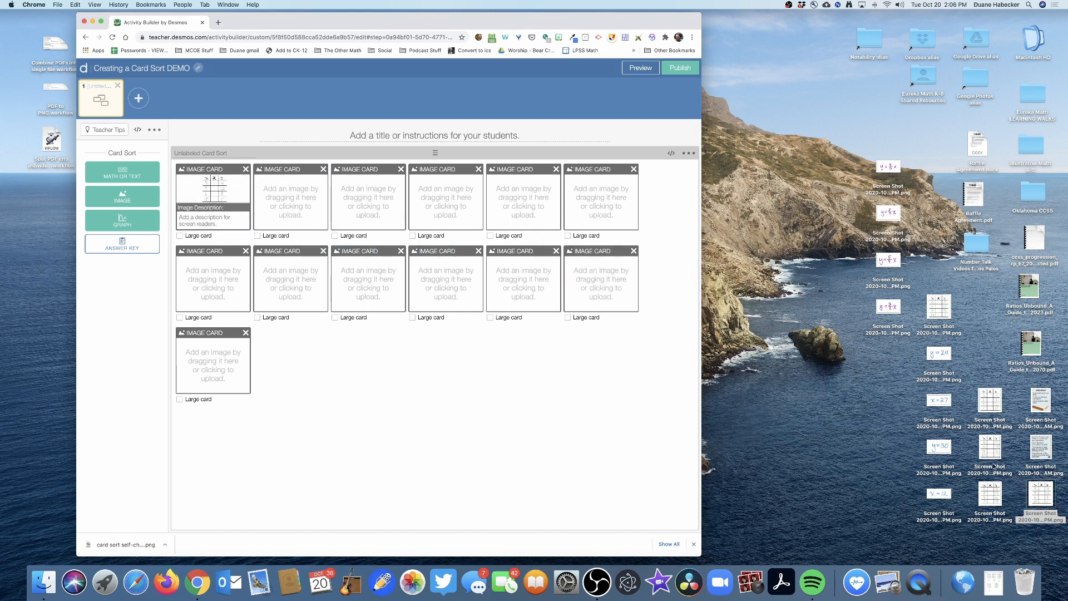
left_click_drag(986, 408, 290, 194)
left_click_drag(993, 445, 370, 201)
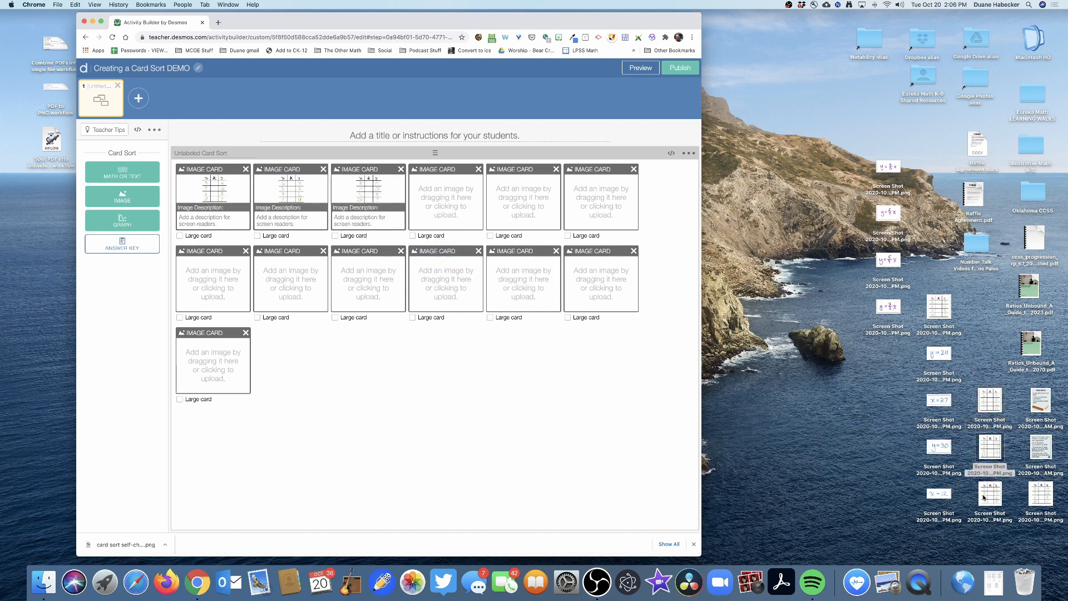
left_click_drag(983, 497, 445, 206)
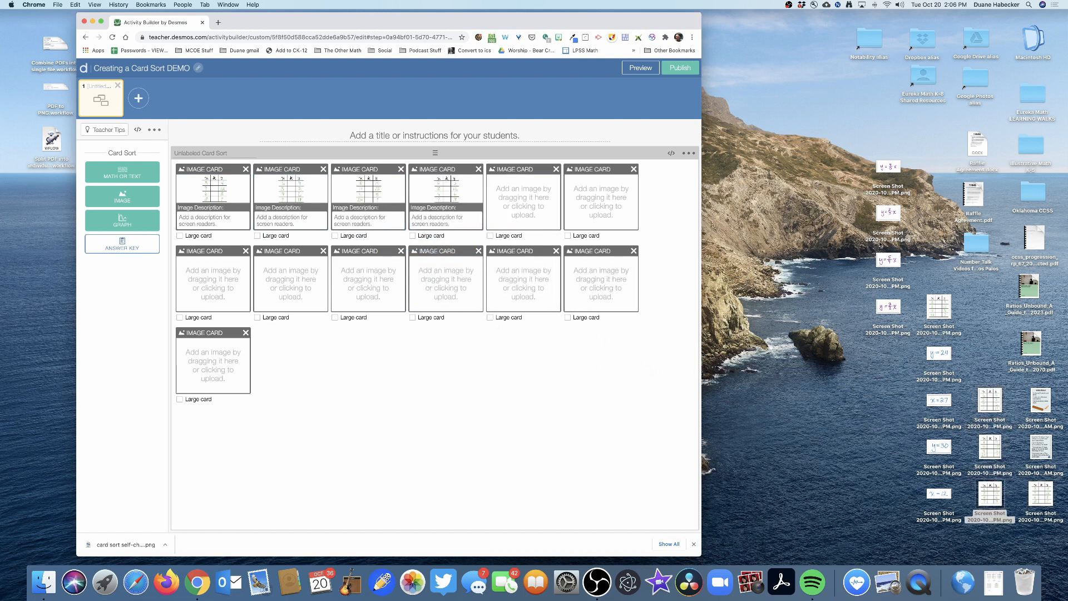
left_click_drag(933, 297, 526, 200)
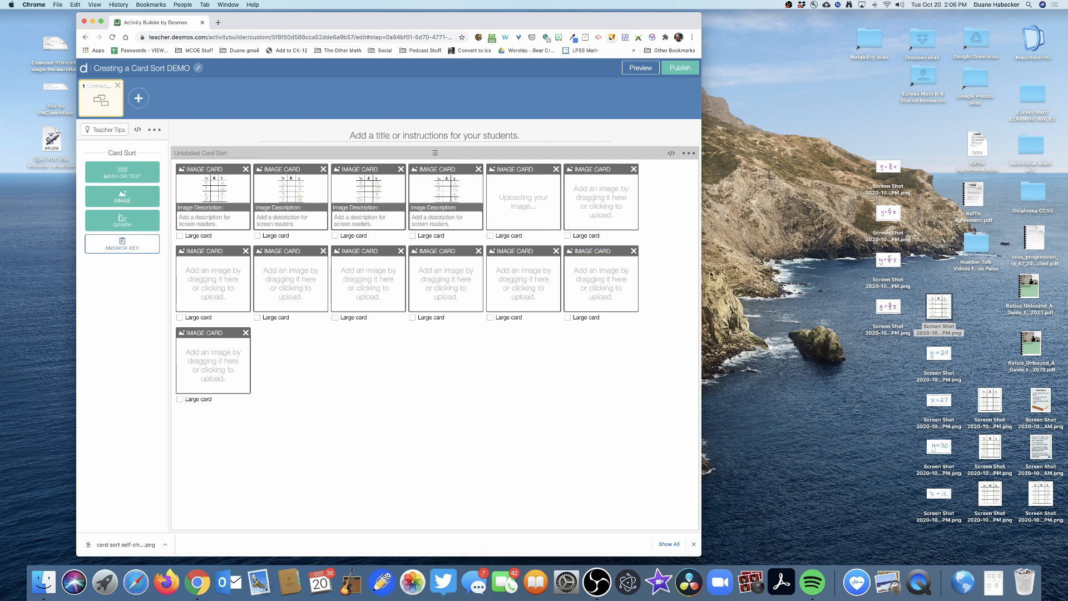
- Upload the blue solution screenshots y=24, x=27, y=30 and x=12 into the sixth through ninth image cards
left_click_drag(938, 355, 603, 206)
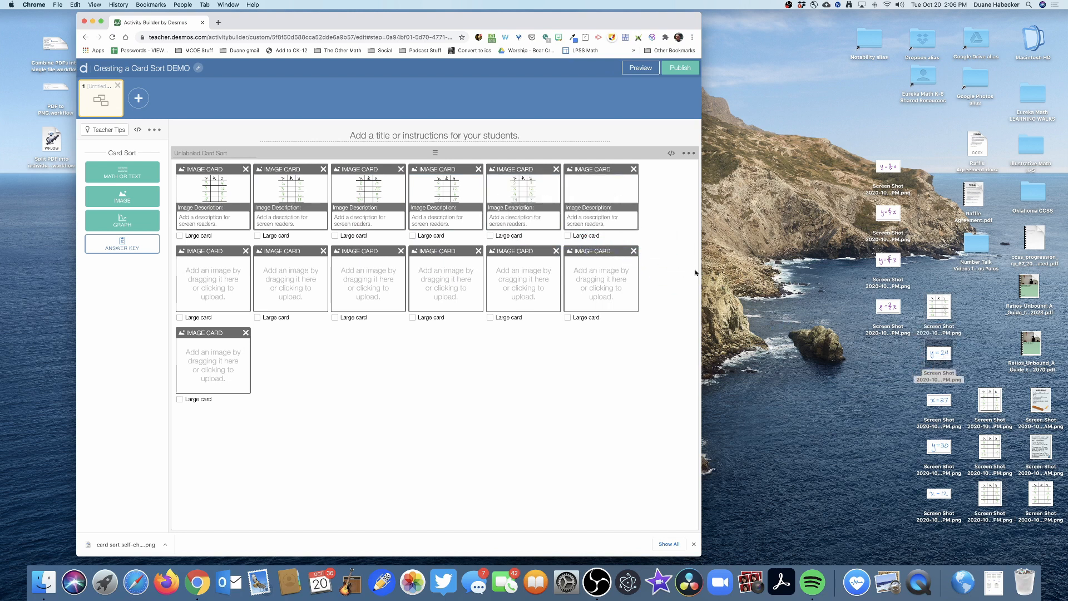
left_click_drag(939, 400, 215, 278)
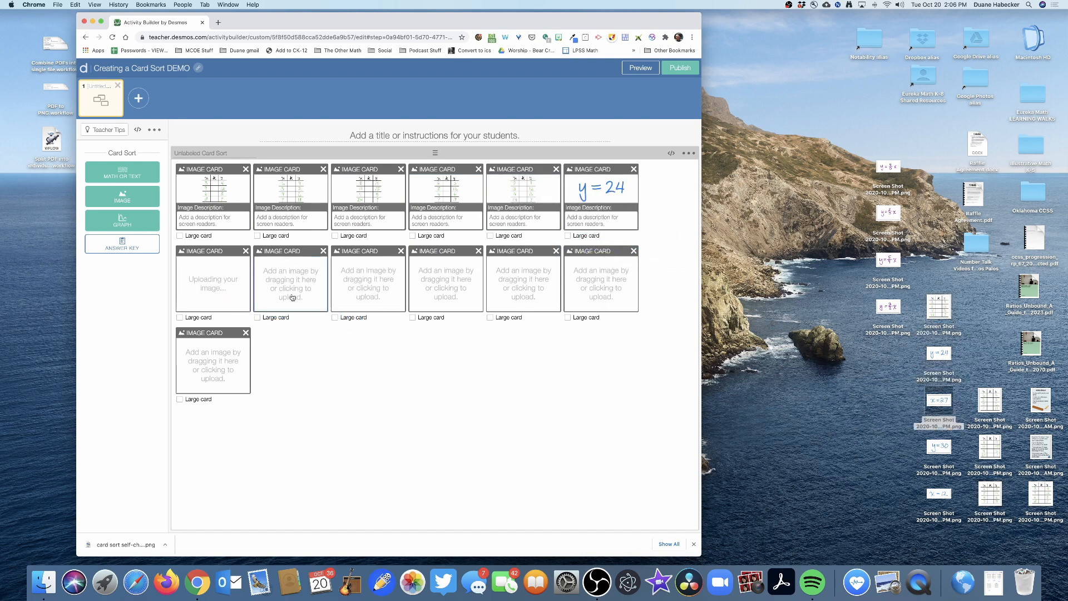
left_click_drag(927, 452, 292, 278)
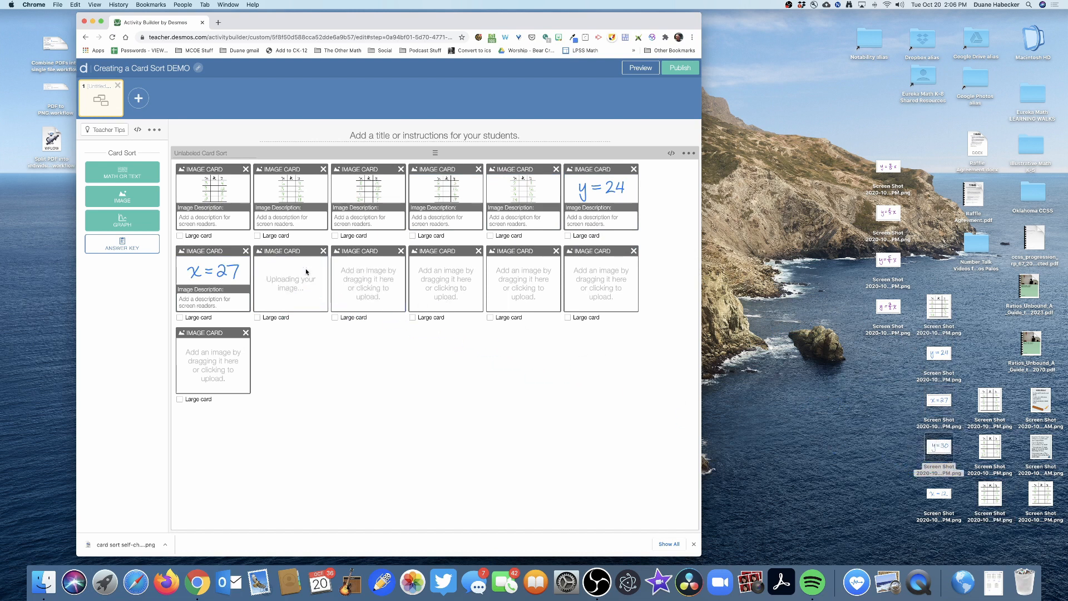
left_click_drag(940, 495, 370, 286)
- Fill the last four image cards with the purple equation screenshots y=4/3x, y=2/3x, y=5/4x and y=3/2x
left_click_drag(888, 167, 475, 268)
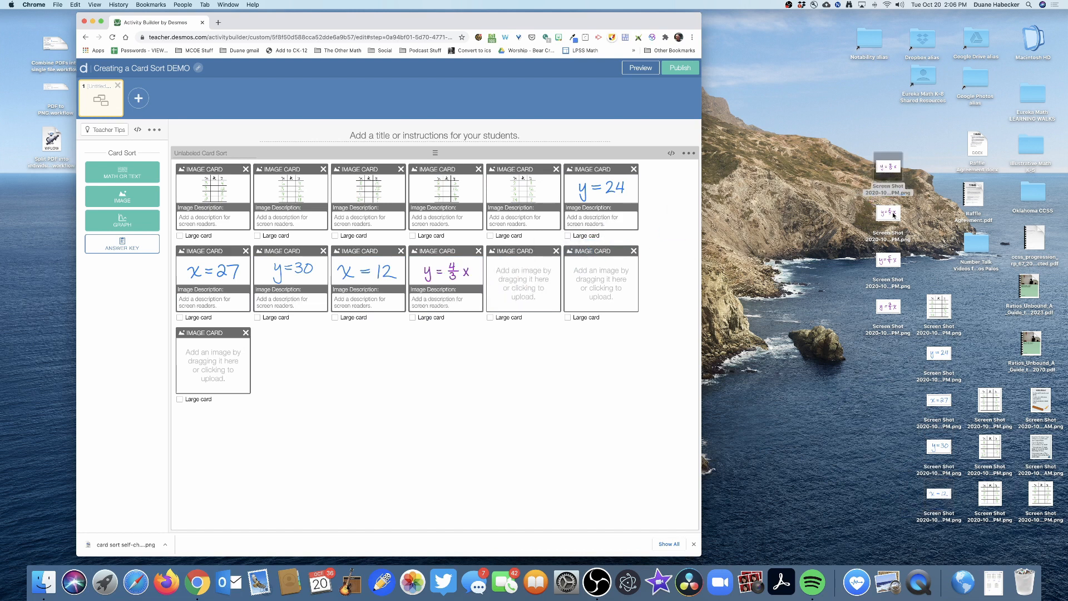
left_click_drag(888, 213, 589, 267)
left_click_drag(888, 260, 601, 278)
left_click_drag(891, 310, 246, 358)
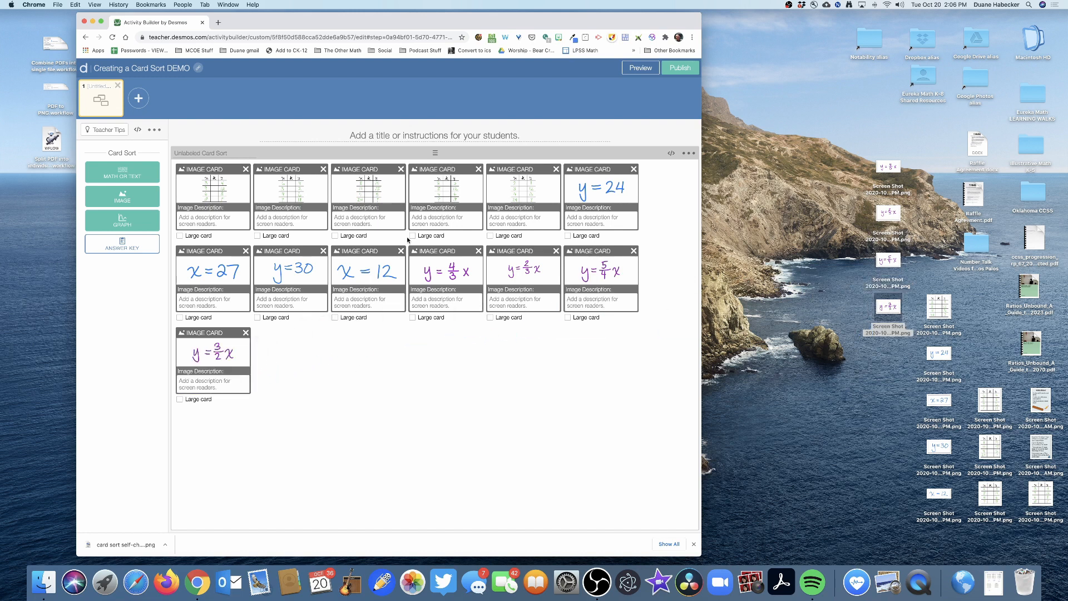
- In the answer key, group y=4/3x, y=2/3x, y=5/4x and y=3/2x with their matching ratio tables, setting the unmatched table aside
left_click(120, 245)
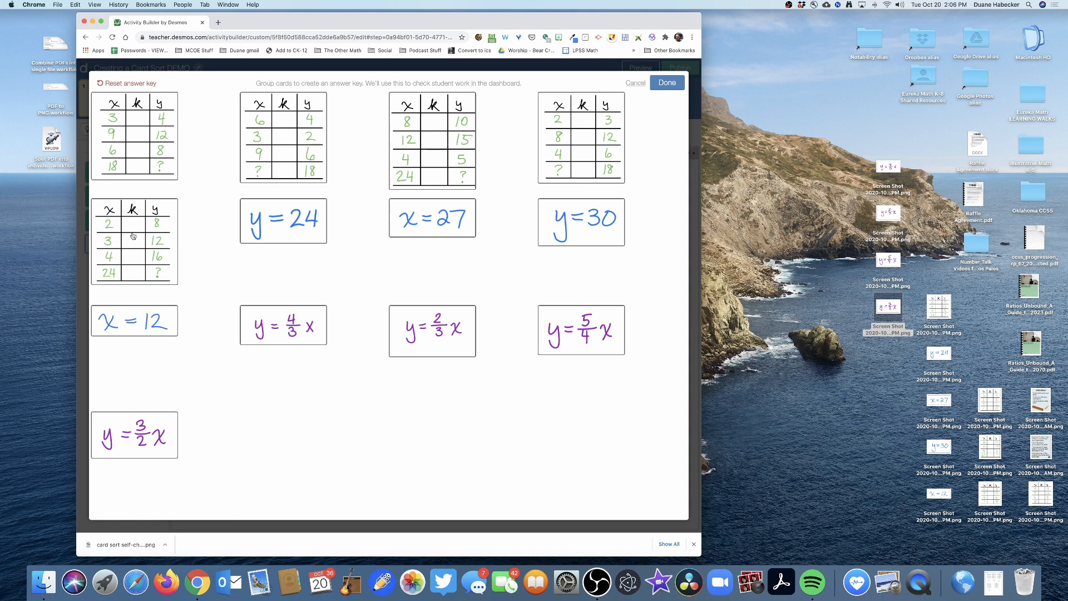
left_click_drag(134, 236, 523, 438)
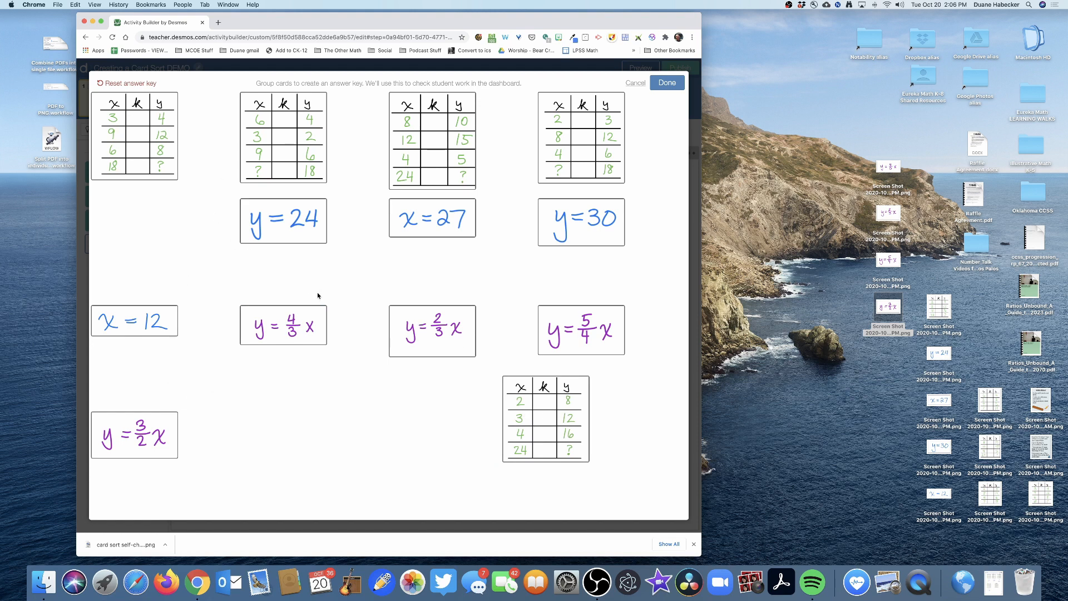
left_click_drag(281, 331, 148, 130)
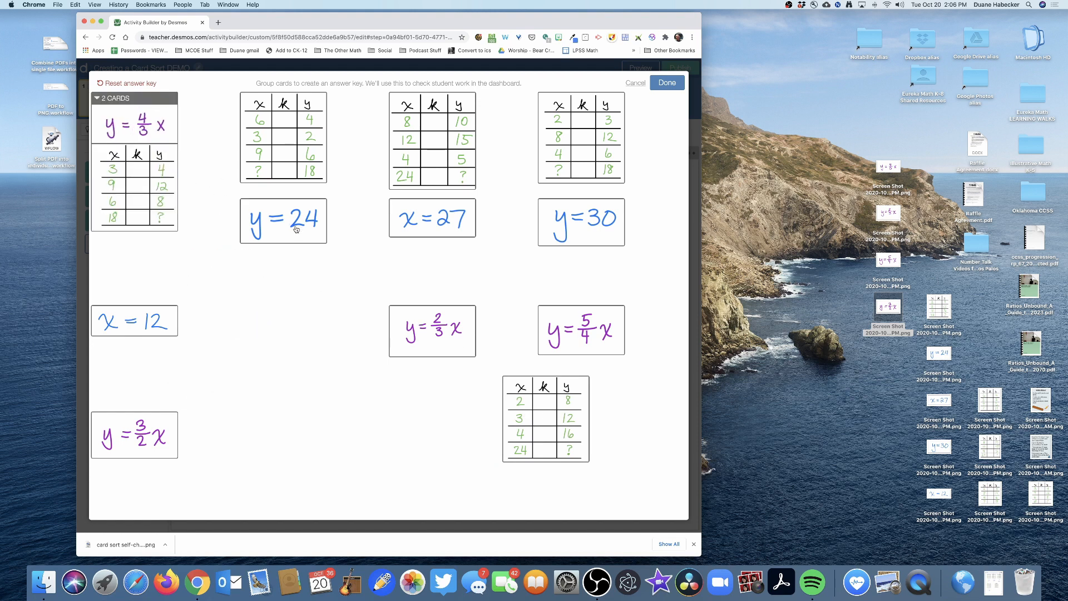
left_click_drag(435, 327, 284, 128)
left_click_drag(432, 218, 350, 374)
left_click_drag(578, 328, 429, 225)
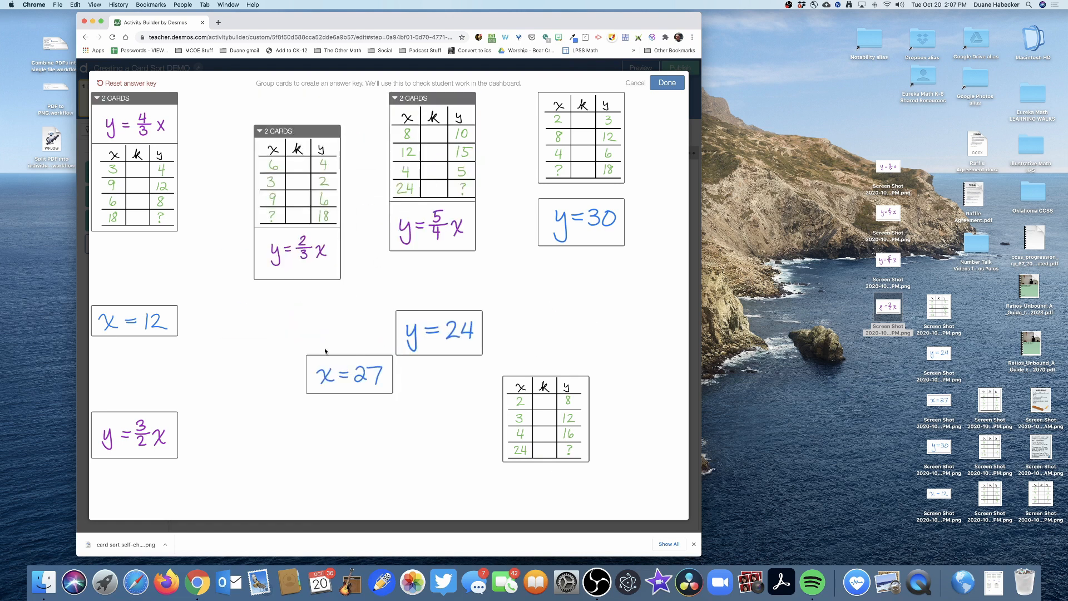
left_click_drag(577, 229, 600, 315)
left_click_drag(134, 435, 582, 218)
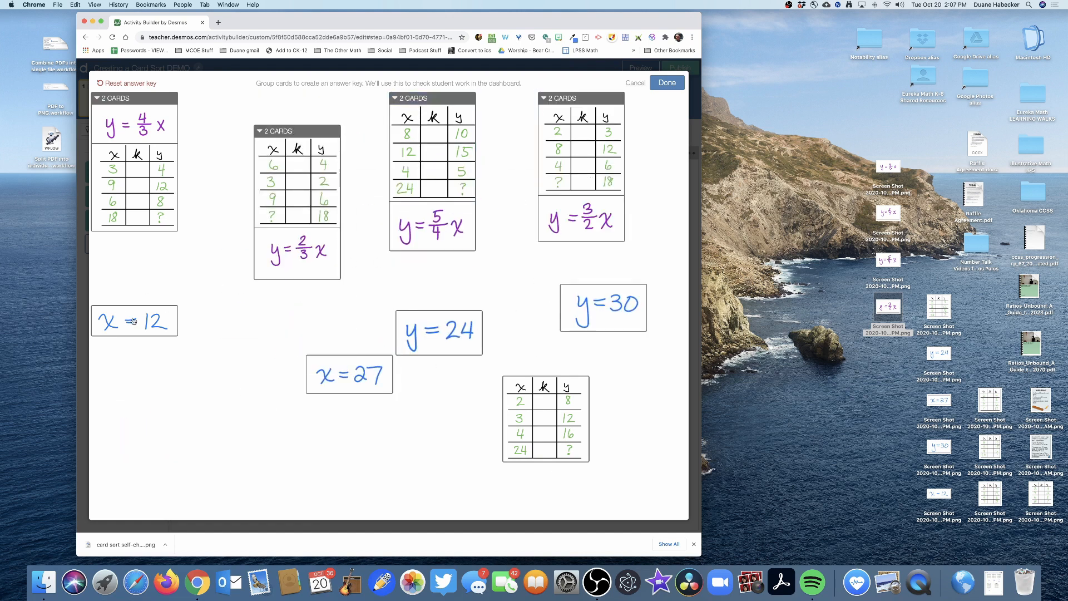
- Add y=24 to the 4/3x group, x=27 to 2/3x, x=12 to 3/2x and y=30 to 5/4x, and save the answer key
left_click_drag(134, 321, 264, 326)
left_click_drag(425, 338, 143, 295)
left_click_drag(349, 373, 470, 317)
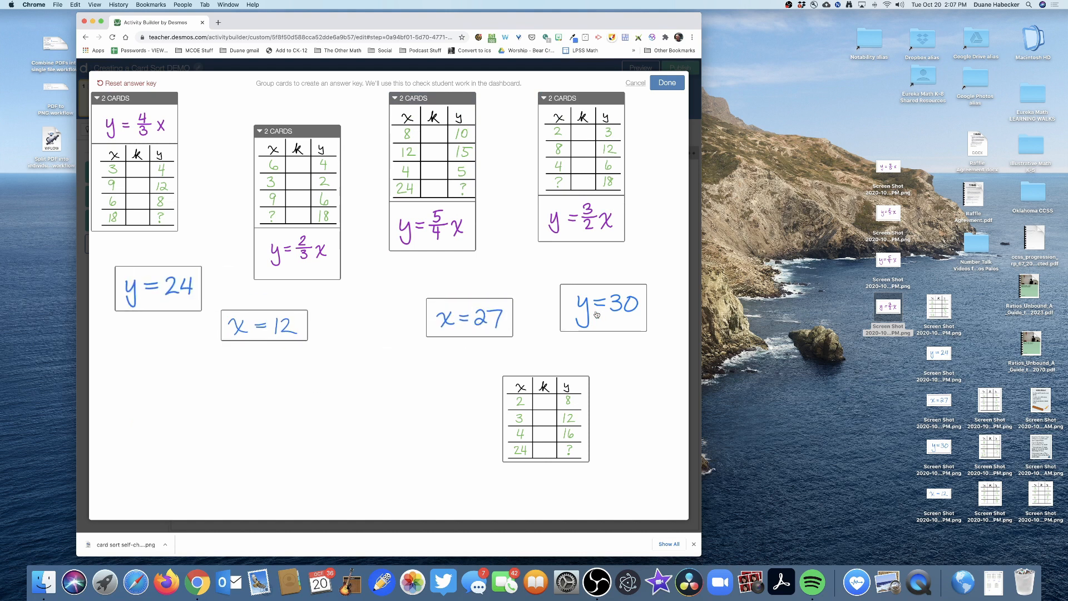
left_click_drag(597, 315, 366, 397)
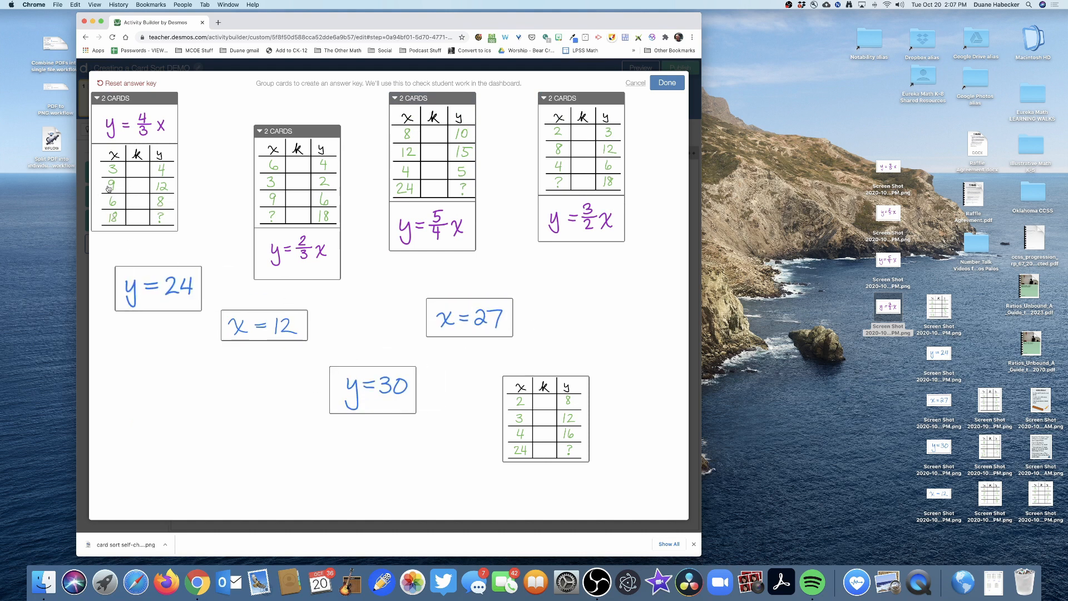
left_click_drag(157, 289, 133, 239)
left_click_drag(253, 328, 264, 326)
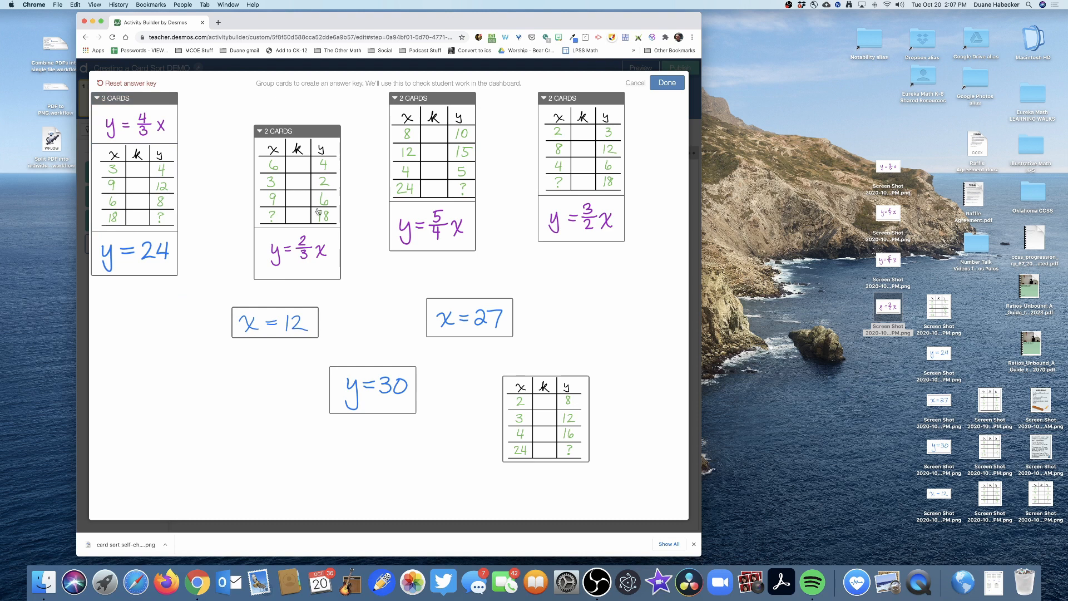
left_click_drag(434, 333, 291, 248)
left_click_drag(273, 320, 556, 256)
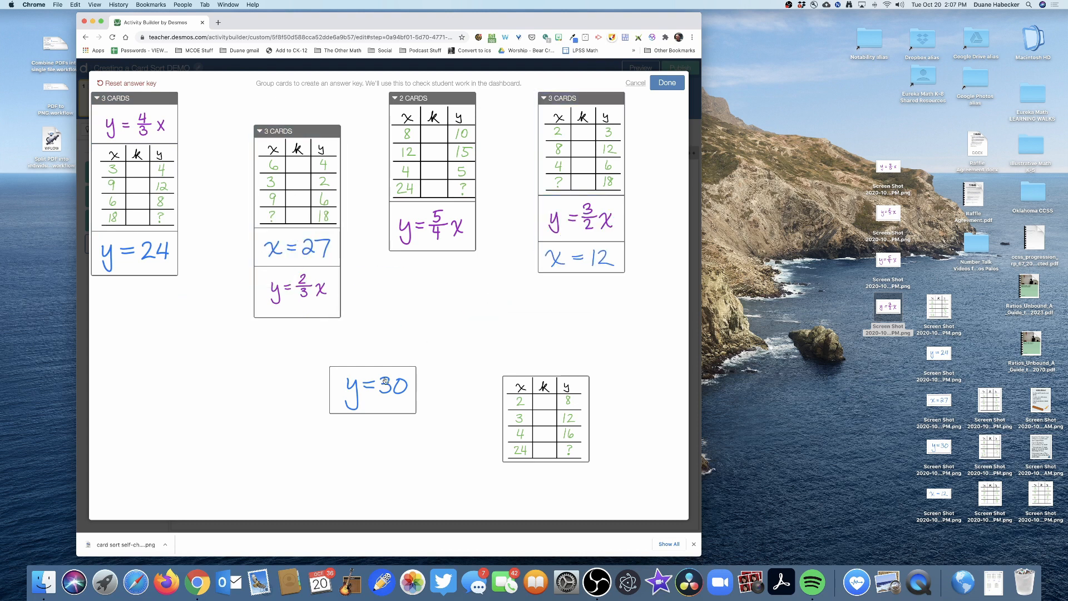
left_click_drag(385, 380, 442, 237)
left_click_drag(539, 405, 541, 348)
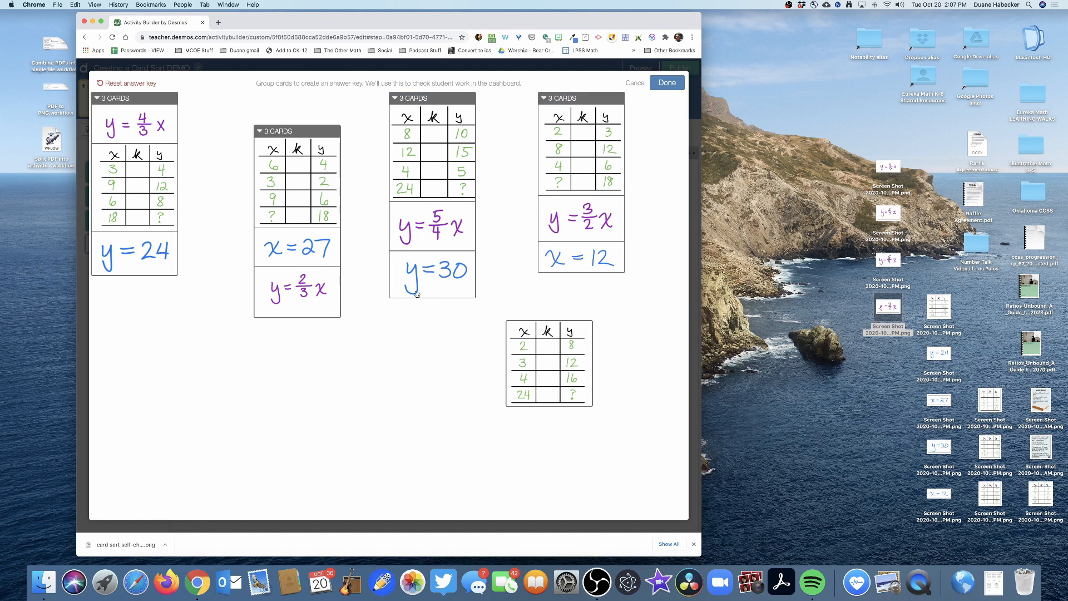
left_click(667, 83)
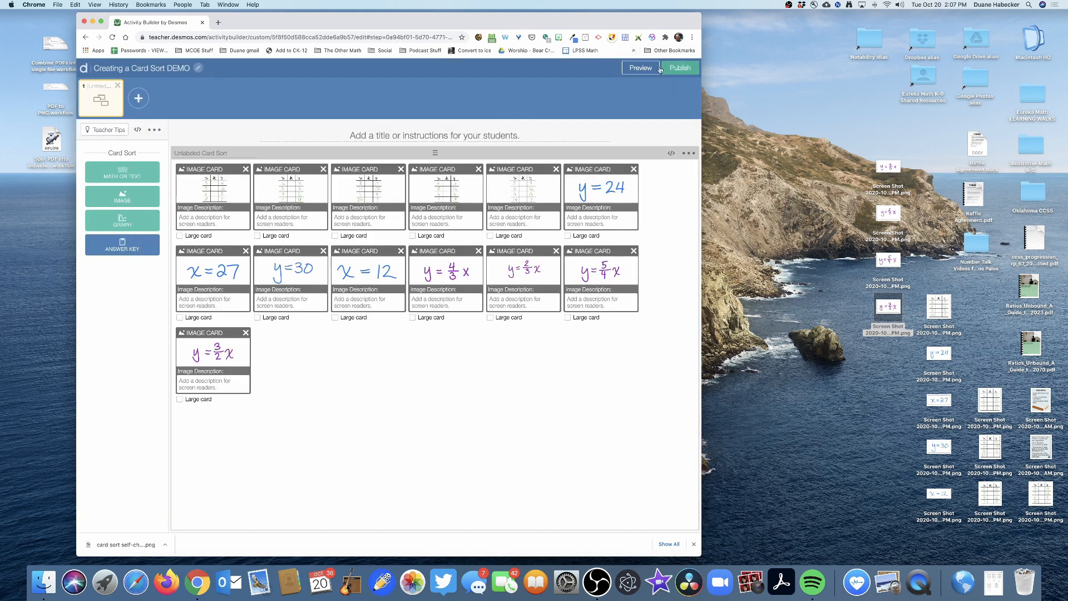
- Preview the student screen and spread out the overlapping ratio table and y=5/4x cards
left_click(625, 68)
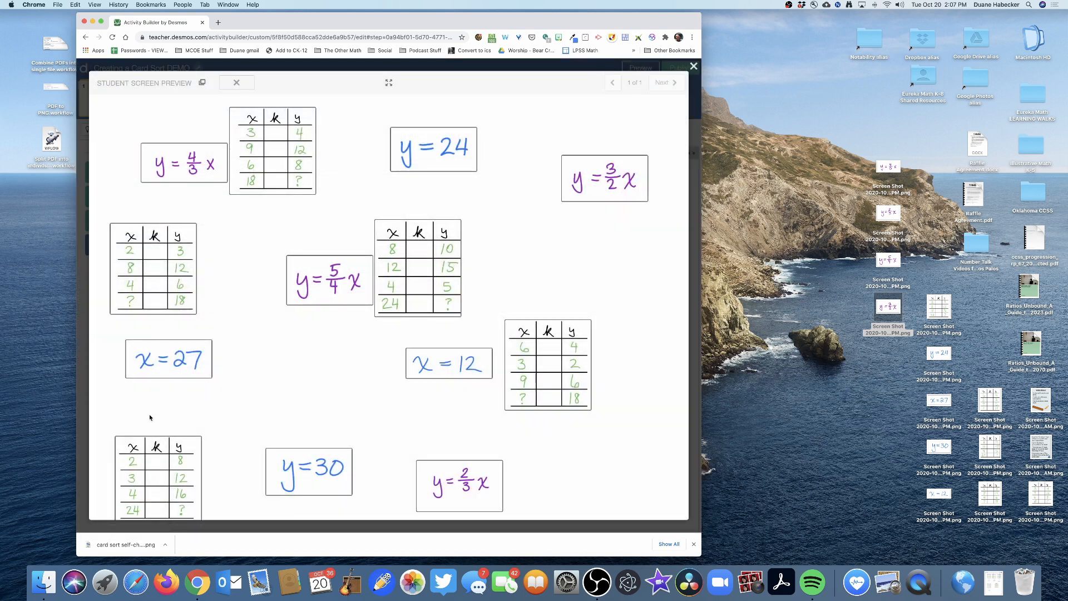
left_click_drag(151, 445, 516, 189)
left_click_drag(552, 341, 315, 367)
left_click_drag(417, 290, 590, 337)
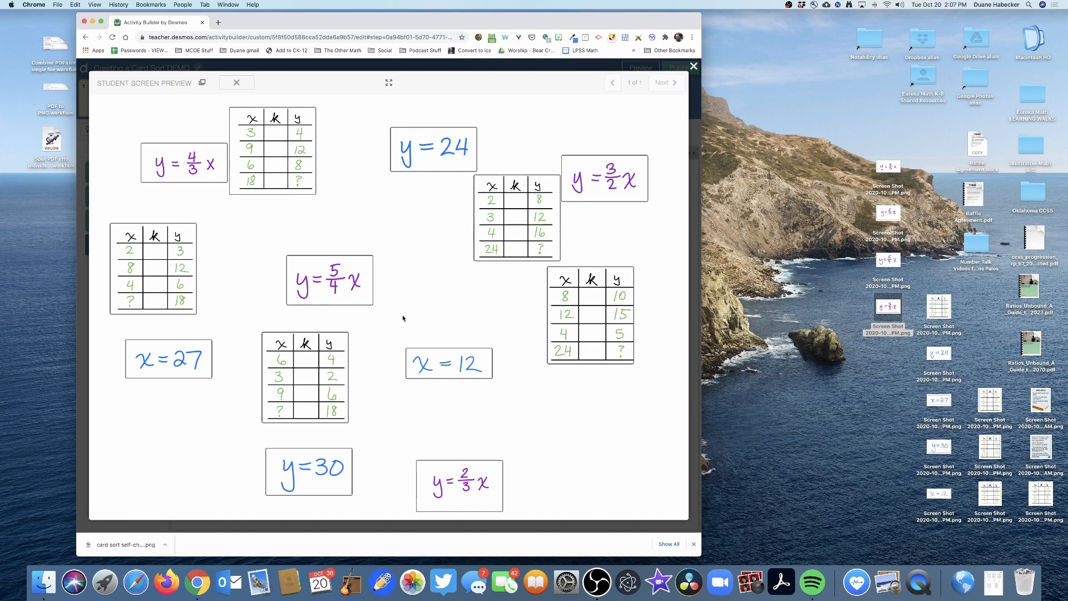
left_click_drag(351, 290, 357, 269)
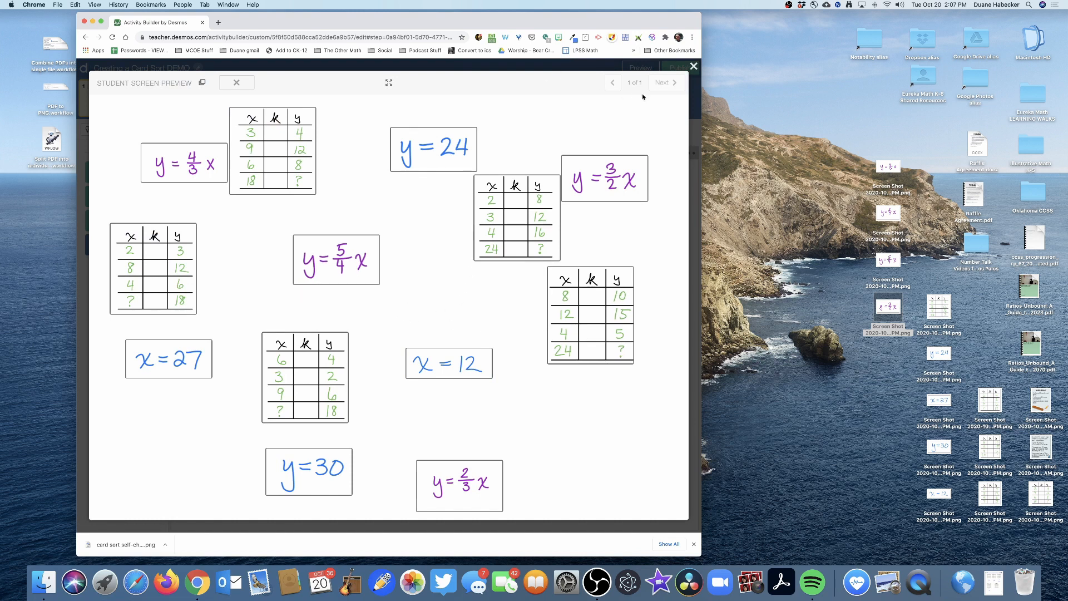